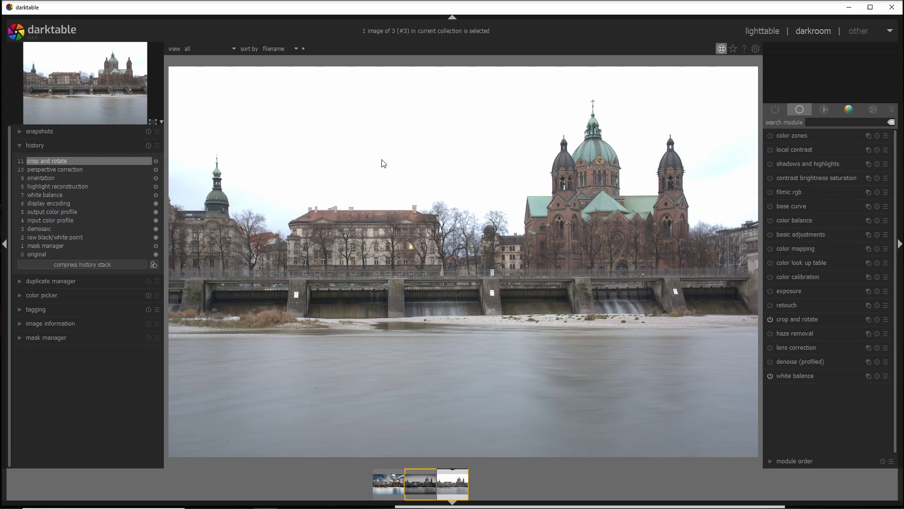
# Preview the finished colour edit, then apply color zones' 'black & white film' preset to the Munich photo.
pyautogui.click(389, 487)
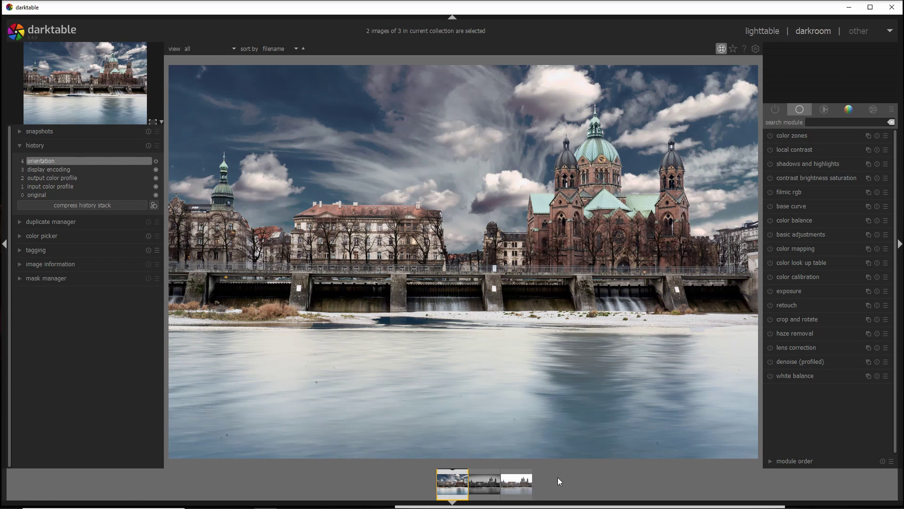
pyautogui.click(518, 487)
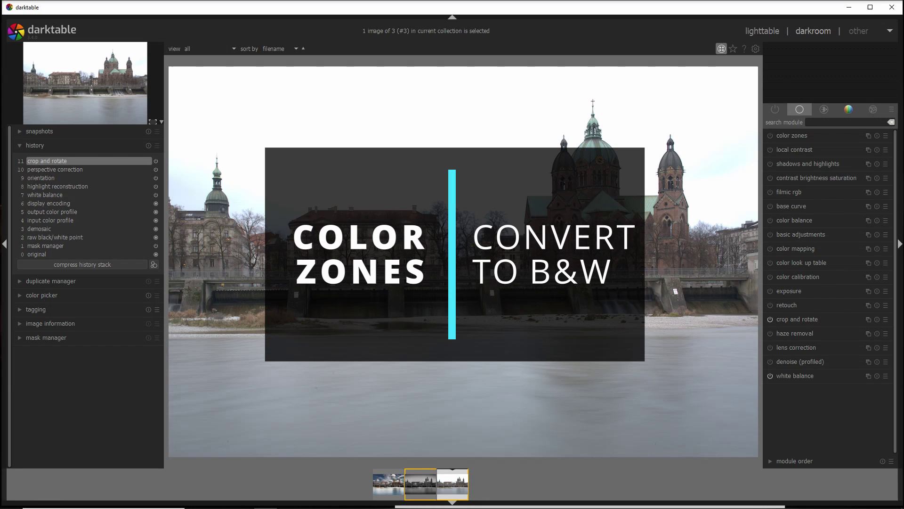
pyautogui.click(806, 135)
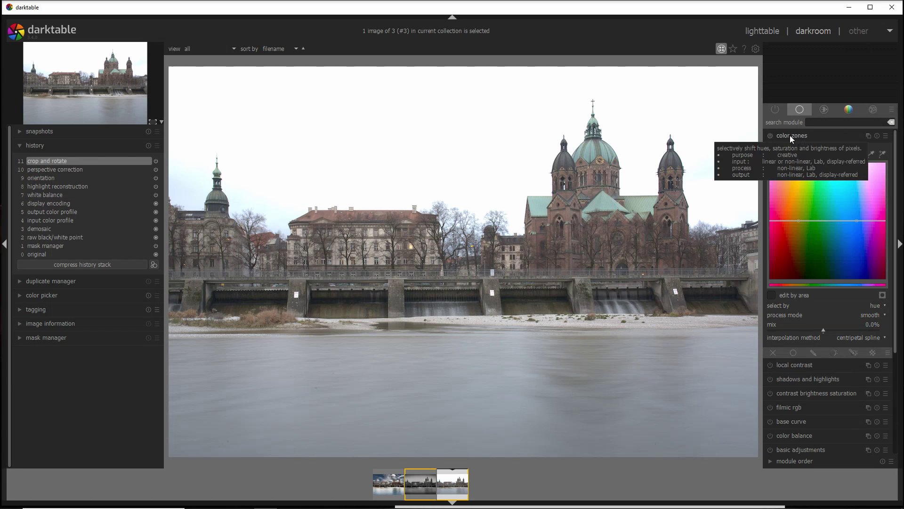
pyautogui.click(874, 151)
pyautogui.click(886, 136)
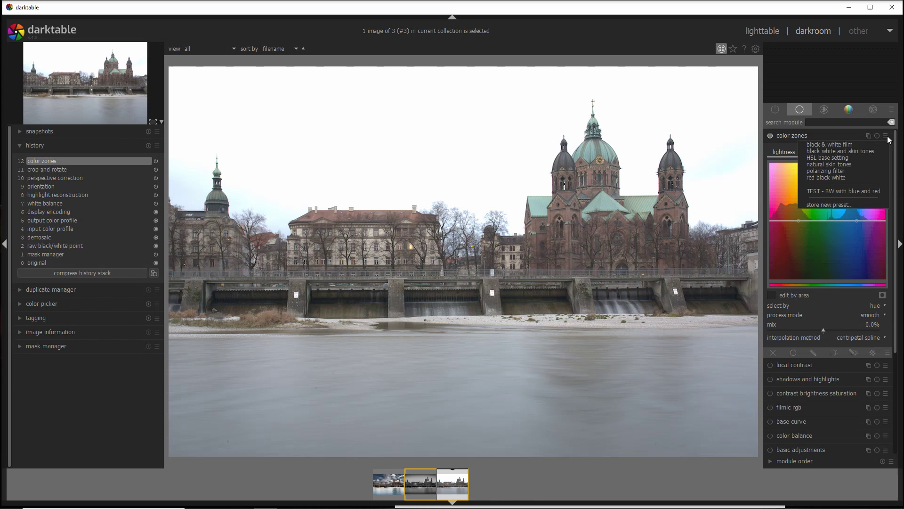
pyautogui.click(836, 144)
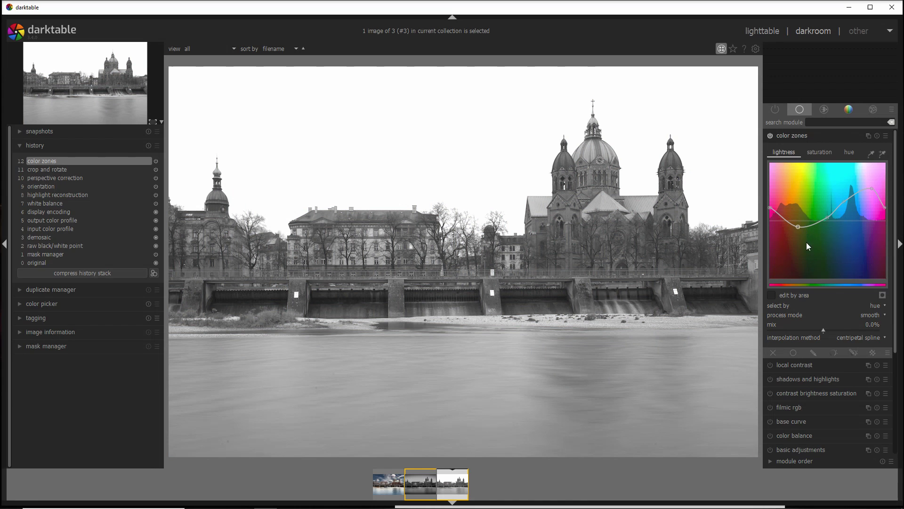
# Check the saturation curve, then pull the lightness curve peak down to darken the image slightly.
pyautogui.click(819, 152)
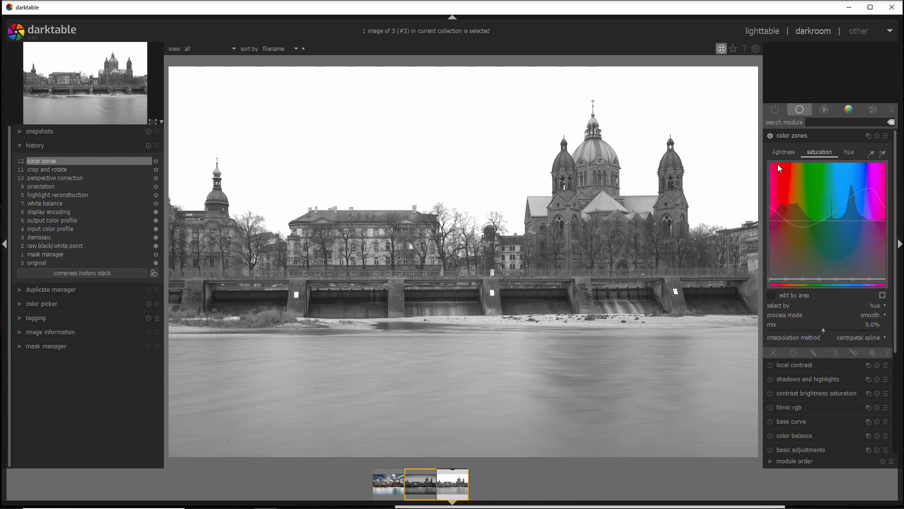
pyautogui.click(786, 151)
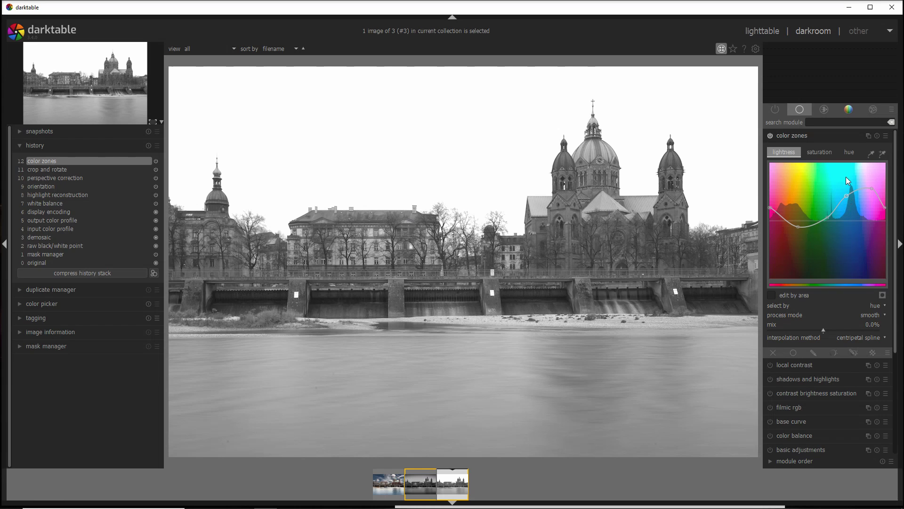
pyautogui.moveTo(847, 194); pyautogui.dragTo(847, 179)
pyautogui.moveTo(846, 210)
pyautogui.mouseDown()
pyautogui.moveTo(850, 264)
pyautogui.moveTo(843, 199)
pyautogui.mouseUp()
# Give the dramatic-sky version the 'black & white film' look with darkened blues, then reload the Munich original.
pyautogui.click(397, 489)
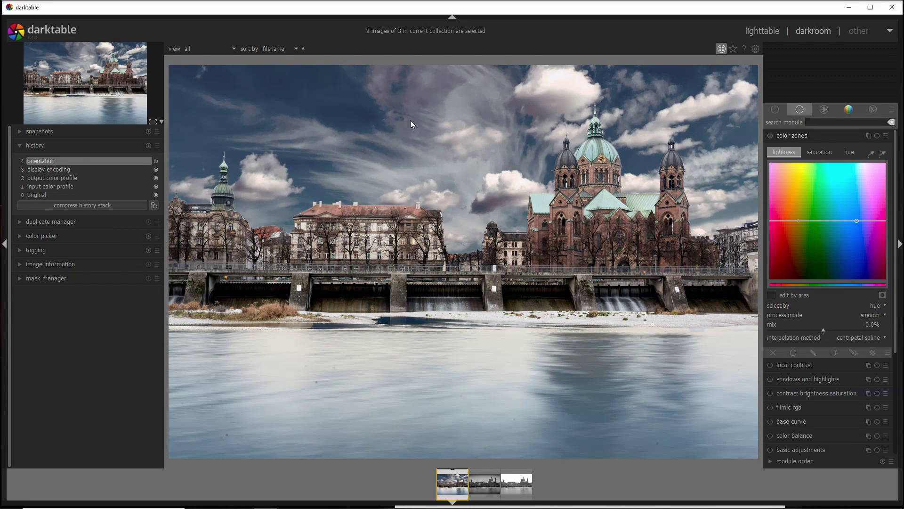
pyautogui.click(886, 136)
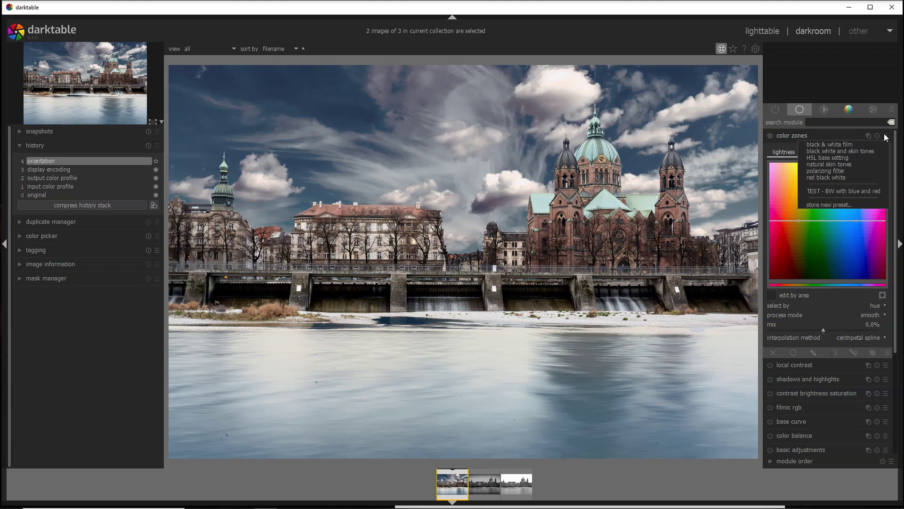
pyautogui.click(848, 144)
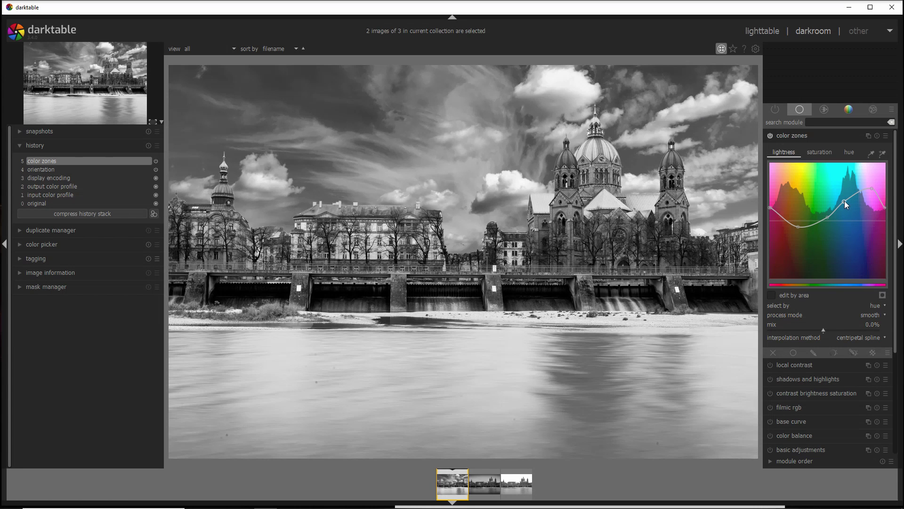
pyautogui.moveTo(844, 202); pyautogui.dragTo(850, 256)
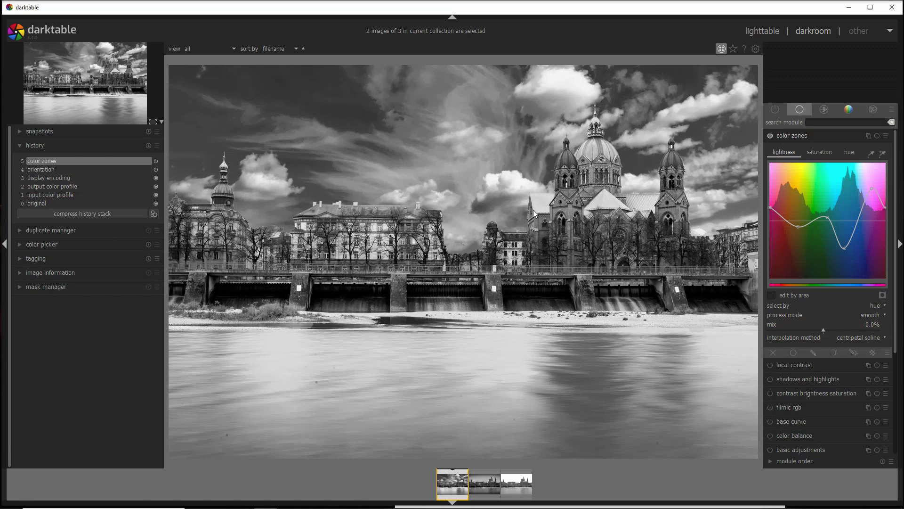
pyautogui.click(519, 485)
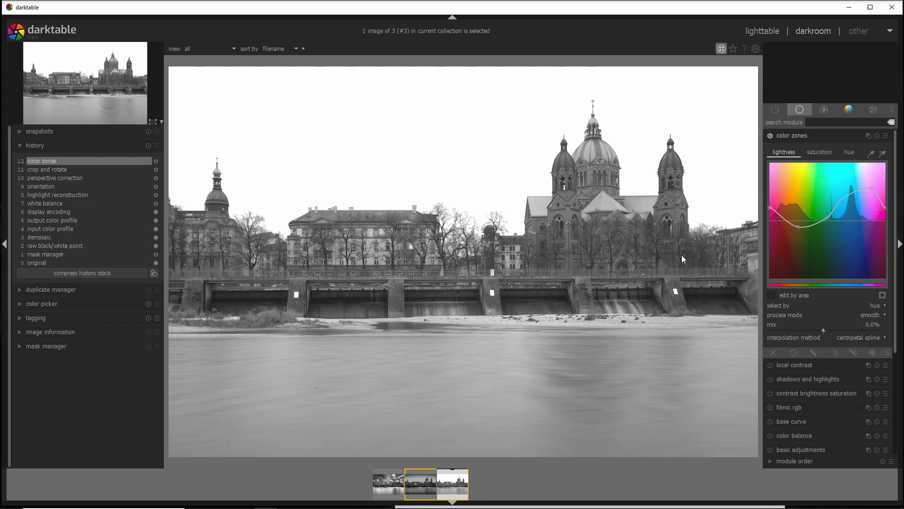
# Collapse color zones and enable local contrast with its detail raised to about 167%.
pyautogui.click(811, 136)
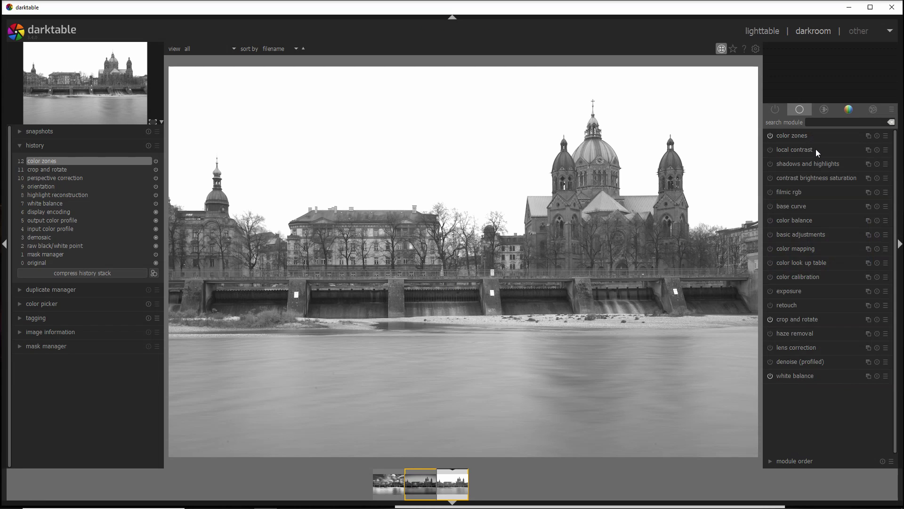
pyautogui.click(816, 149)
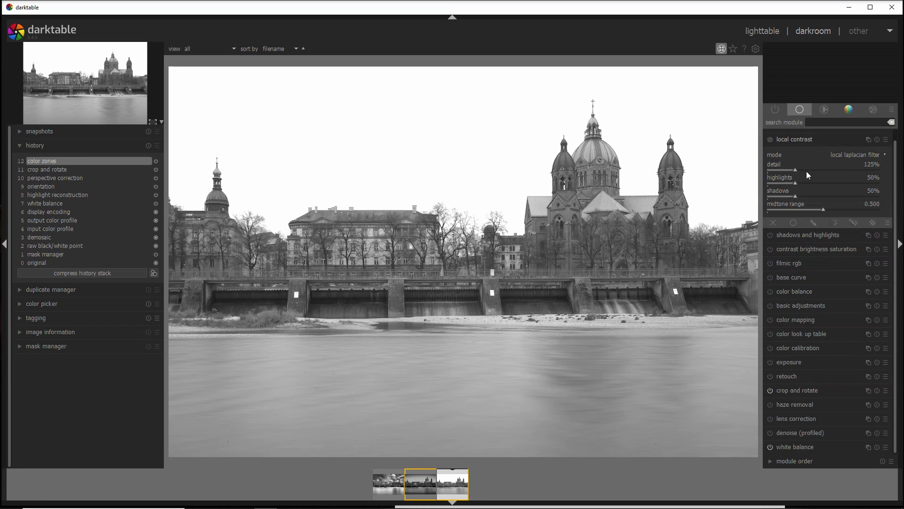
pyautogui.click(770, 139)
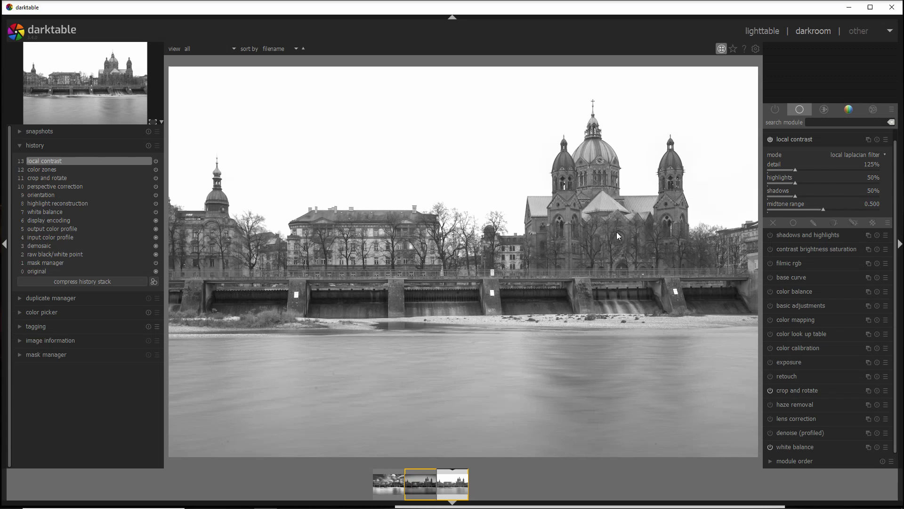
pyautogui.moveTo(796, 169); pyautogui.dragTo(803, 168)
pyautogui.click(795, 139)
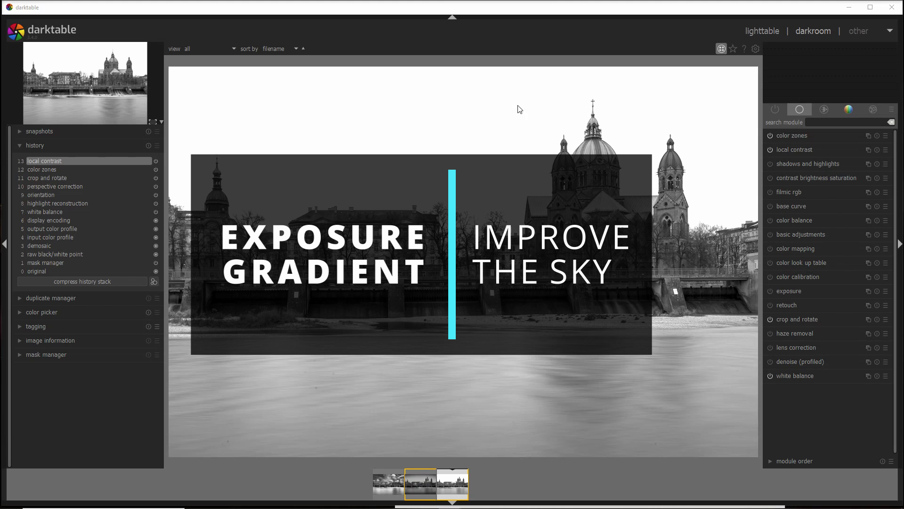
# Switch on the exposure module and enter -1.5 EV precisely.
pyautogui.click(793, 290)
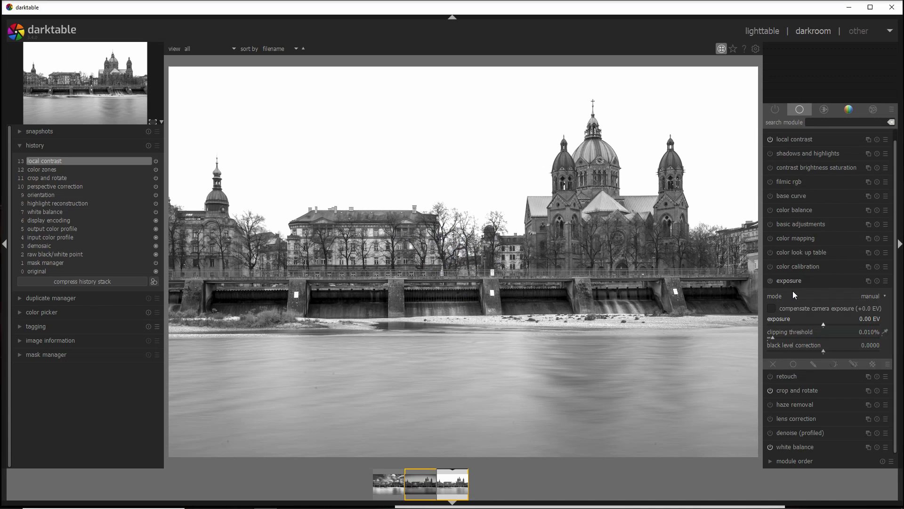
pyautogui.click(770, 281)
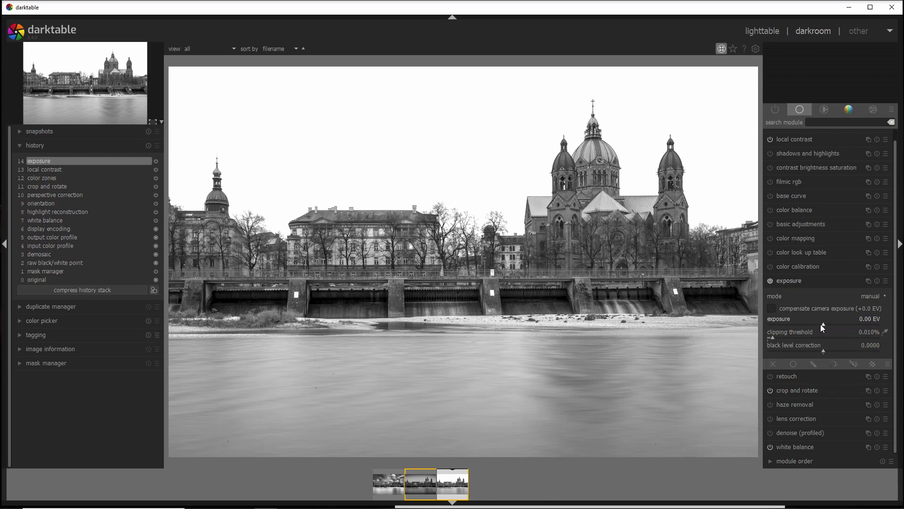
pyautogui.rightClick(822, 328)
pyautogui.write('-')
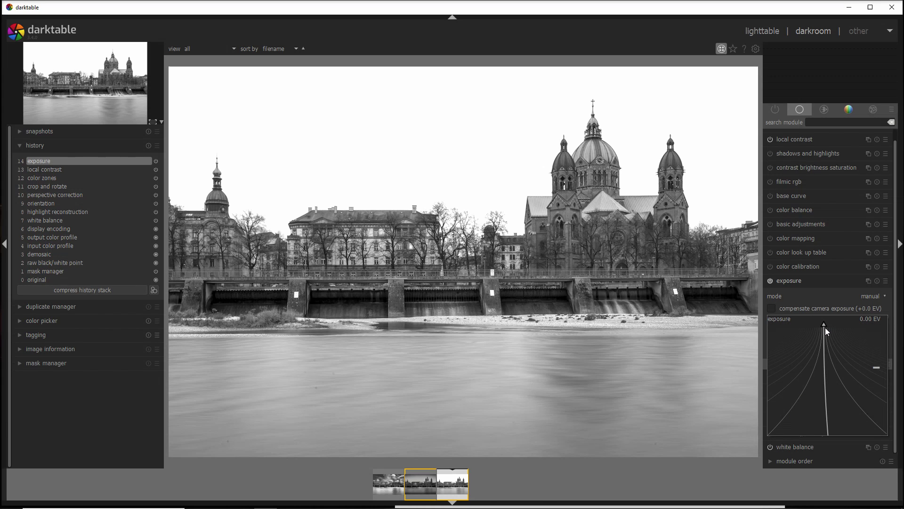
pyautogui.write('1.5')
pyautogui.press('Return')
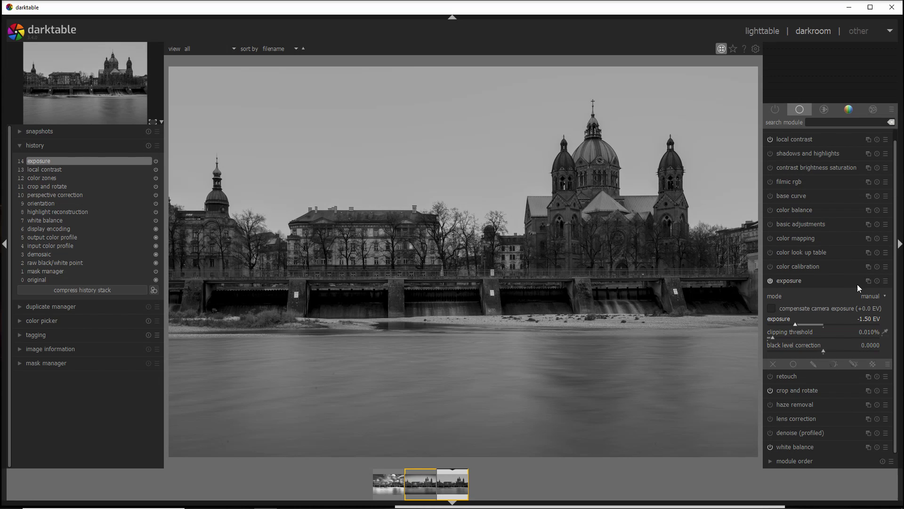
# Mask the -1.50 EV exposure with a gradient above the rooftops plus a parametric range excluding dark tones.
pyautogui.click(854, 364)
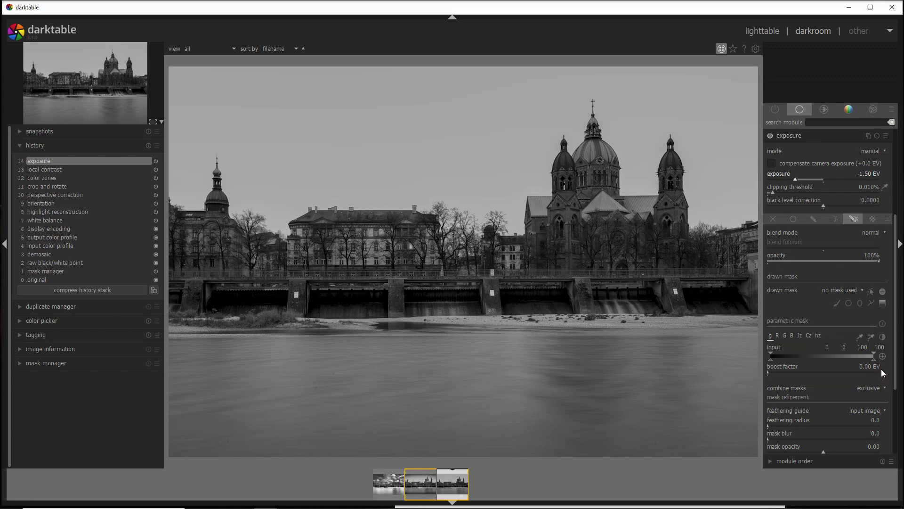
pyautogui.click(882, 303)
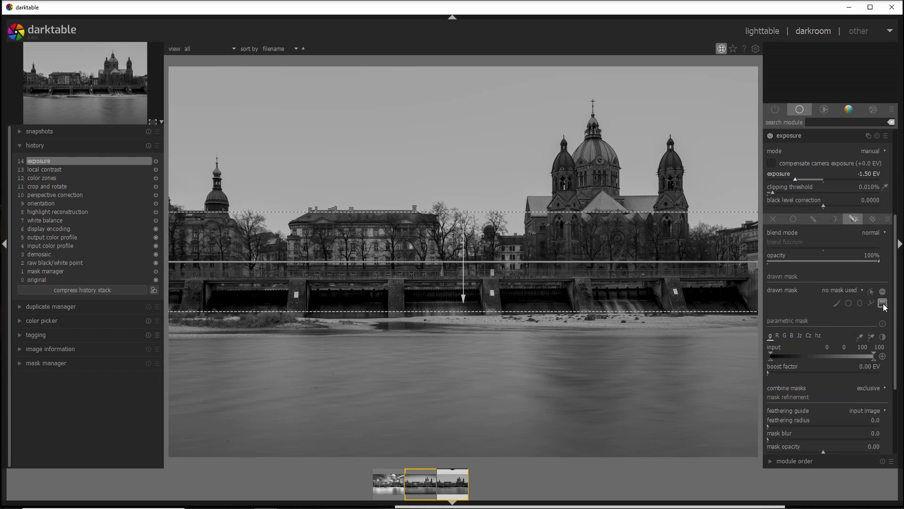
pyautogui.click(414, 210)
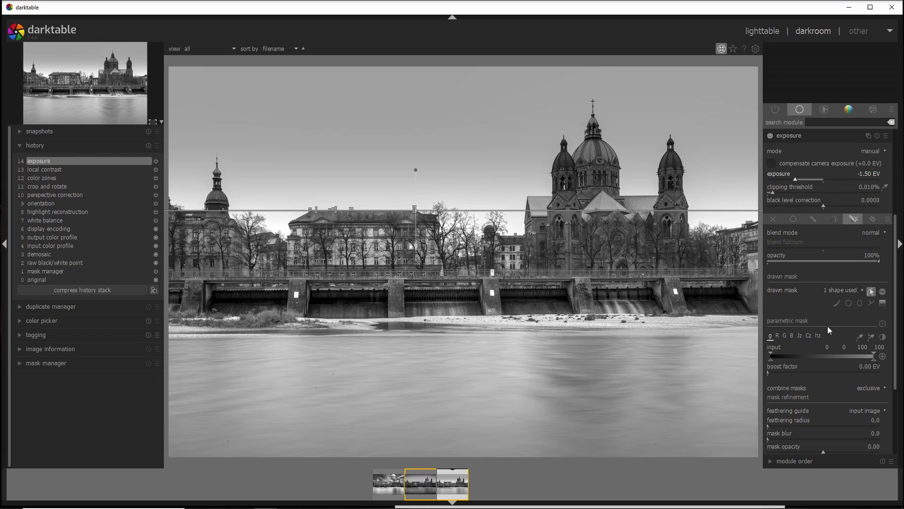
pyautogui.moveTo(773, 360); pyautogui.dragTo(835, 364)
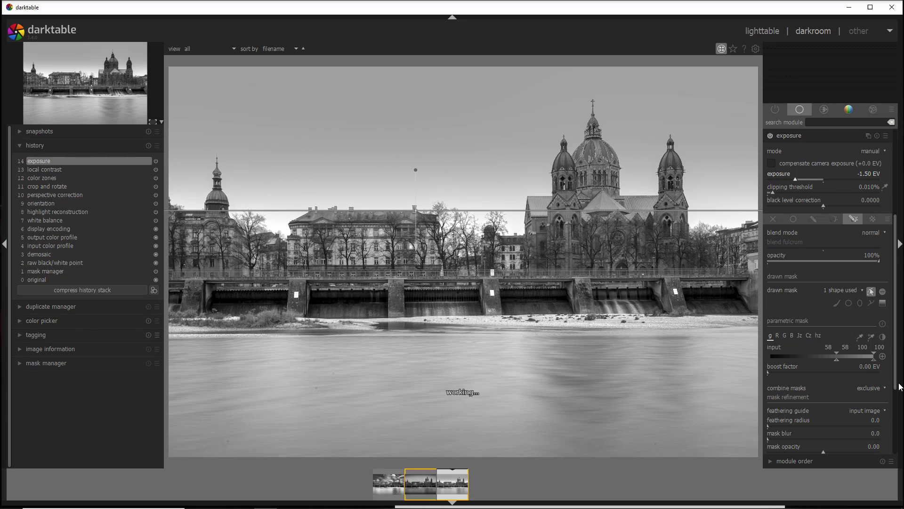
pyautogui.moveTo(900, 387); pyautogui.dragTo(898, 422)
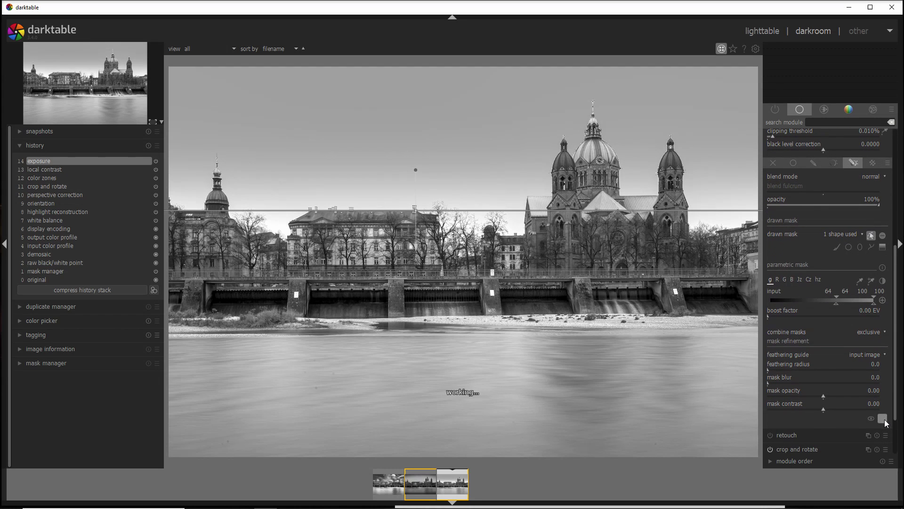
pyautogui.click(884, 419)
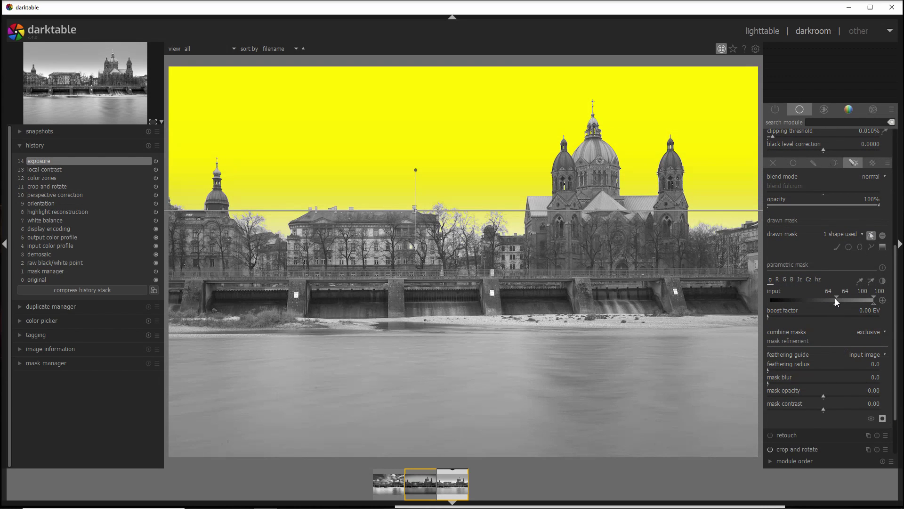
pyautogui.moveTo(836, 297); pyautogui.dragTo(842, 298)
pyautogui.click(883, 418)
pyautogui.click(883, 419)
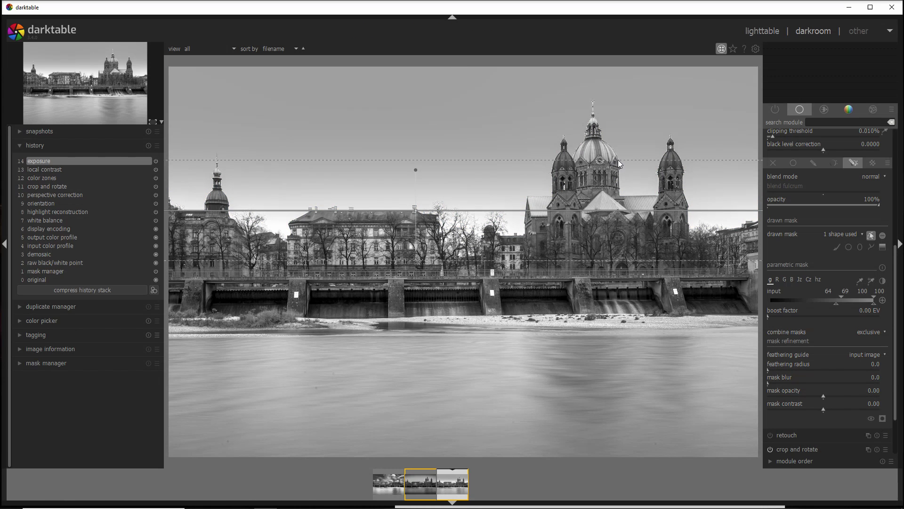
pyautogui.scroll(4, 615, 151)
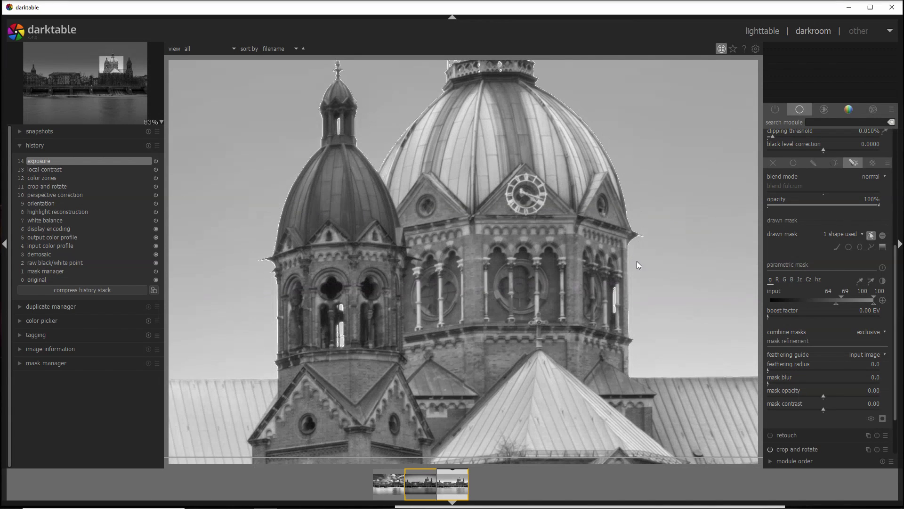
pyautogui.scroll(-3, 895, 367)
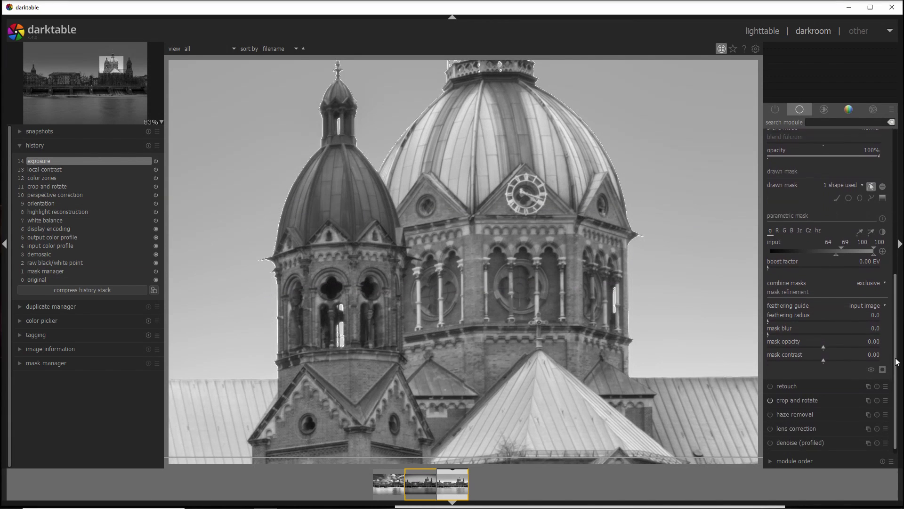
pyautogui.click(768, 311)
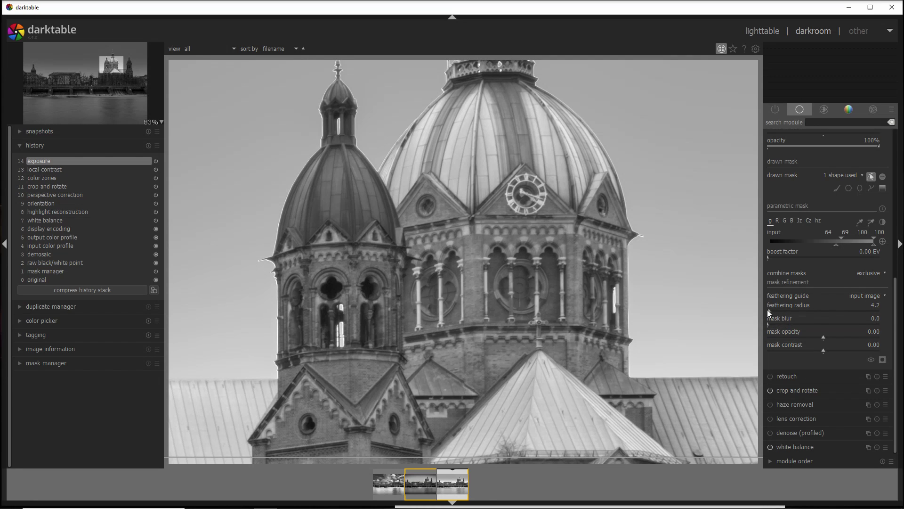
pyautogui.moveTo(804, 310); pyautogui.dragTo(832, 312)
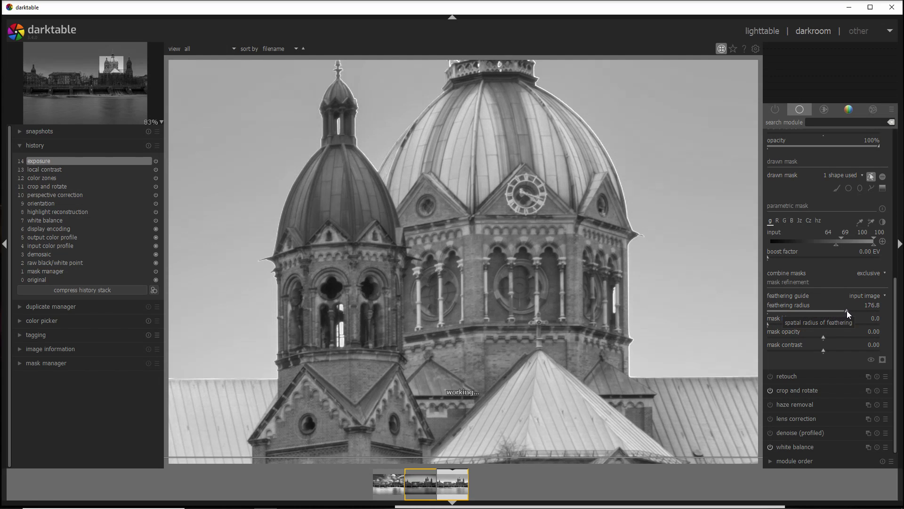
pyautogui.moveTo(781, 307); pyautogui.dragTo(770, 313)
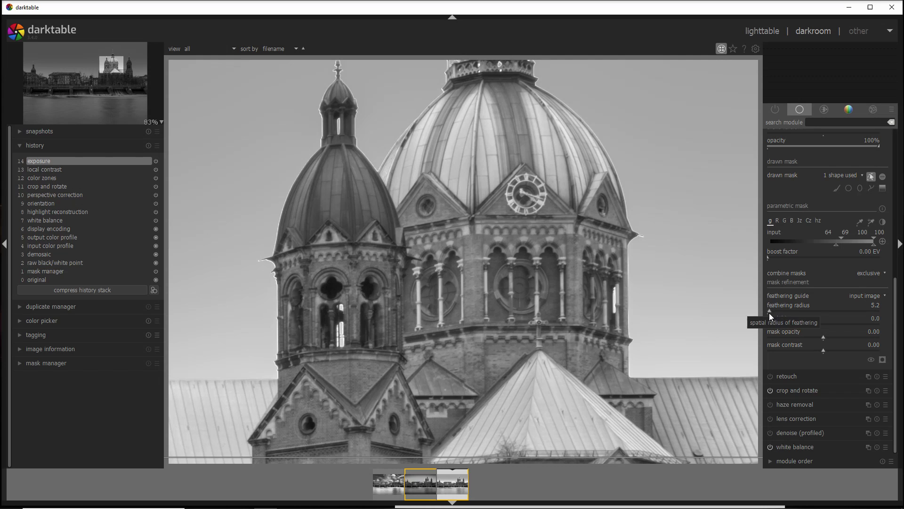
pyautogui.scroll(-1, 875, 306)
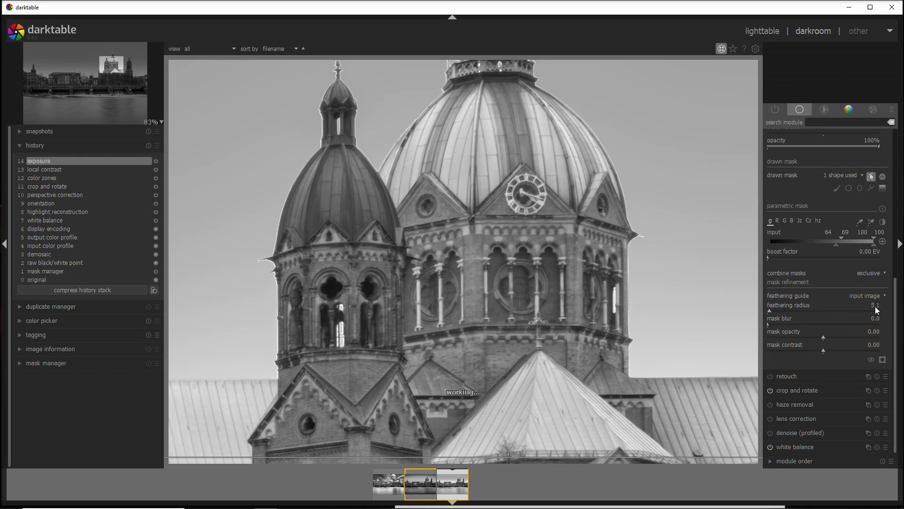
pyautogui.scroll(1, 768, 311)
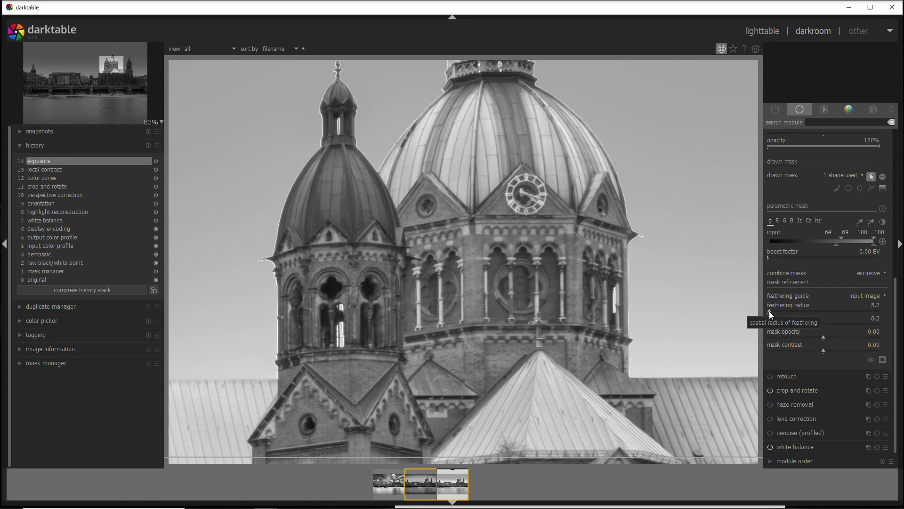
pyautogui.click(770, 311)
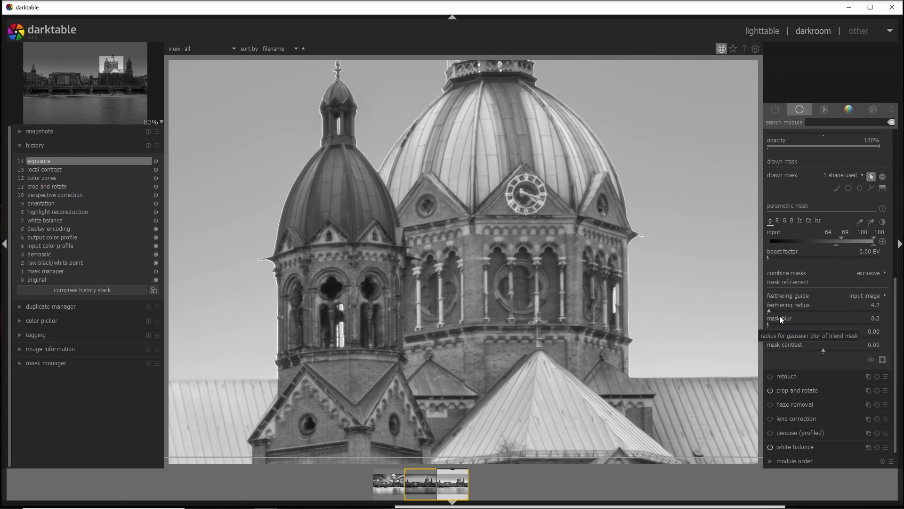
pyautogui.scroll(-4, 643, 252)
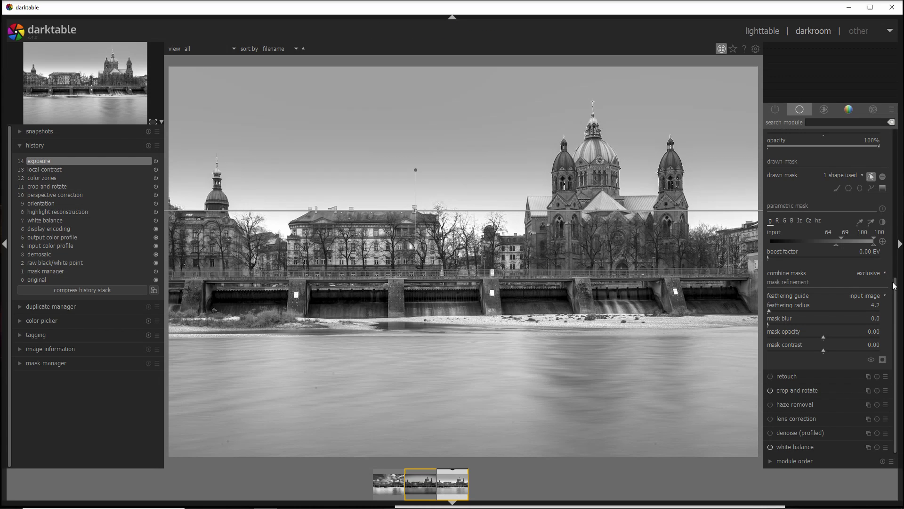
# Close exposure and switch on the vignetting module found by searching 'vign'.
pyautogui.moveTo(895, 285); pyautogui.dragTo(895, 200)
pyautogui.click(808, 180)
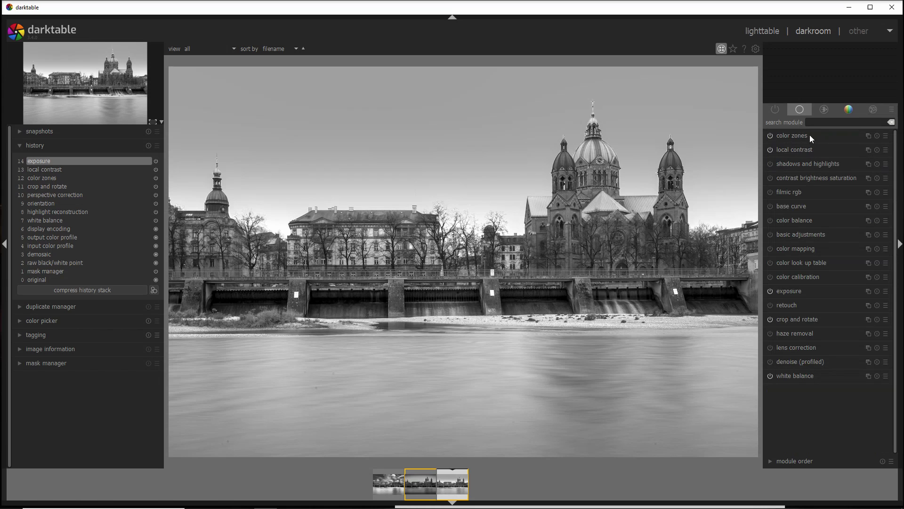
pyautogui.click(812, 123)
pyautogui.write('vign')
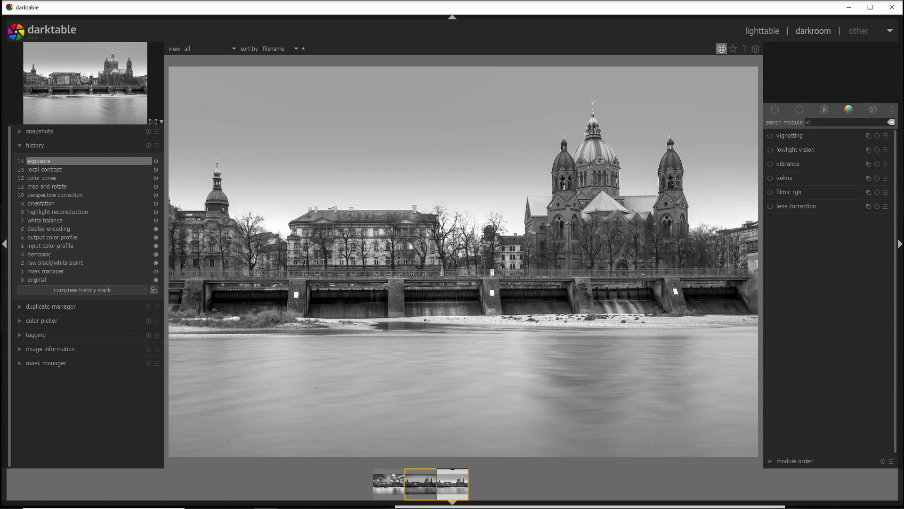
pyautogui.click(811, 136)
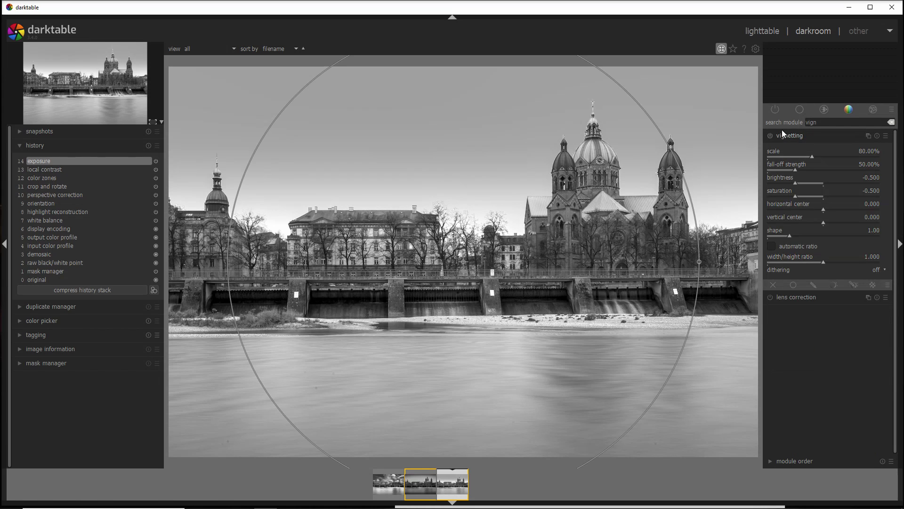
pyautogui.click(770, 135)
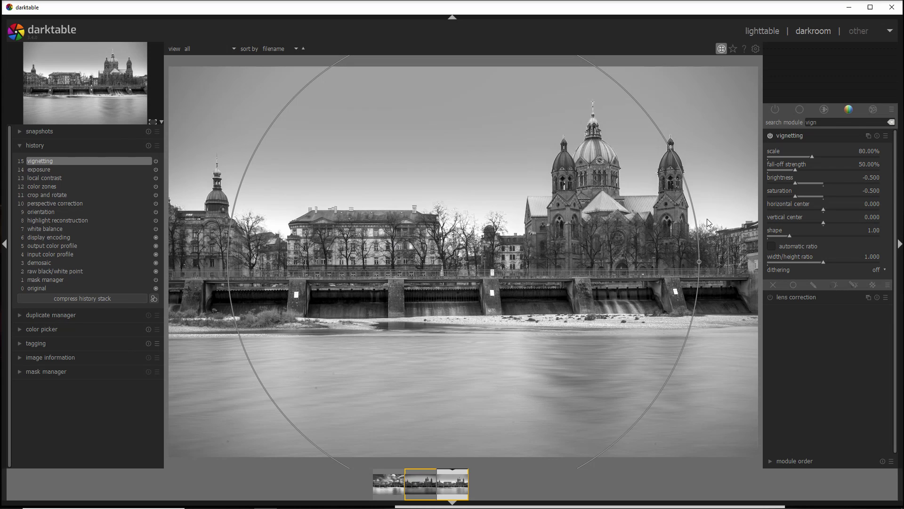
# Shape the vignette into a wide oval, about 124% scale and 1.750 width/height ratio.
pyautogui.click(160, 121)
pyautogui.click(169, 125)
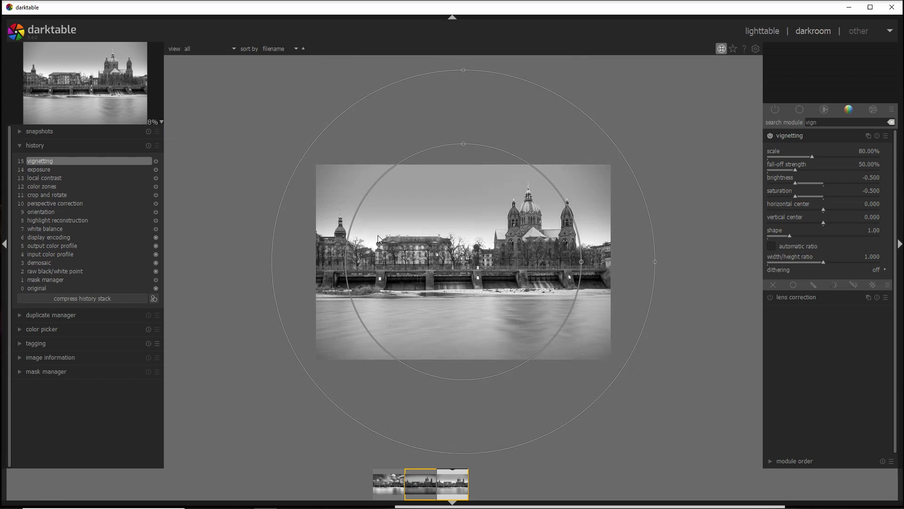
pyautogui.moveTo(464, 145); pyautogui.dragTo(465, 217)
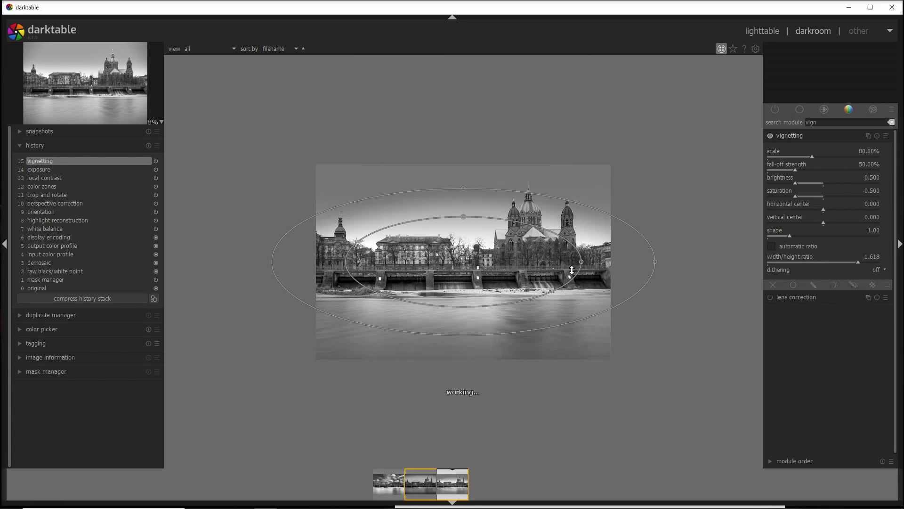
pyautogui.moveTo(583, 263); pyautogui.dragTo(634, 264)
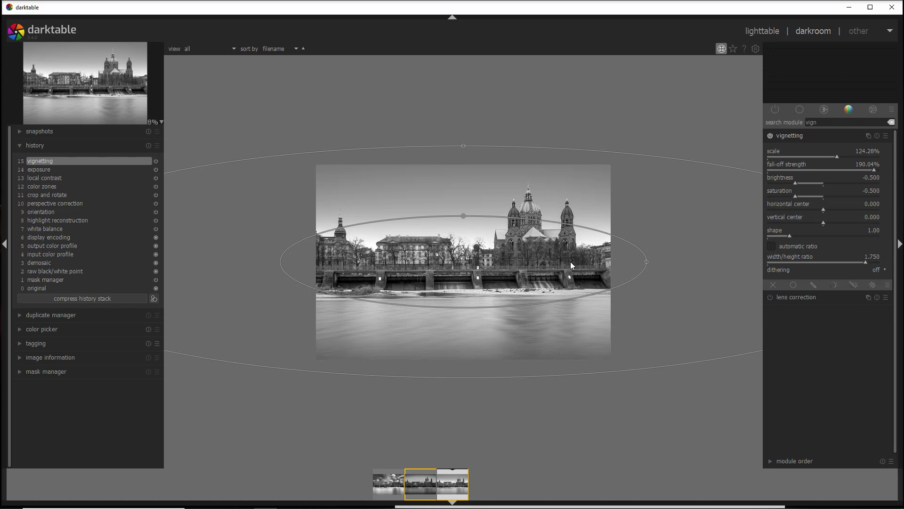
pyautogui.click(160, 123)
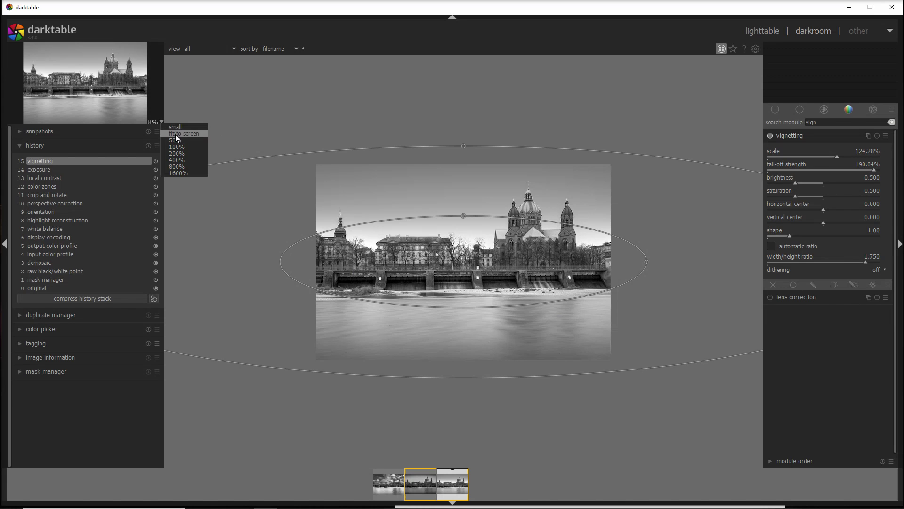
pyautogui.click(175, 134)
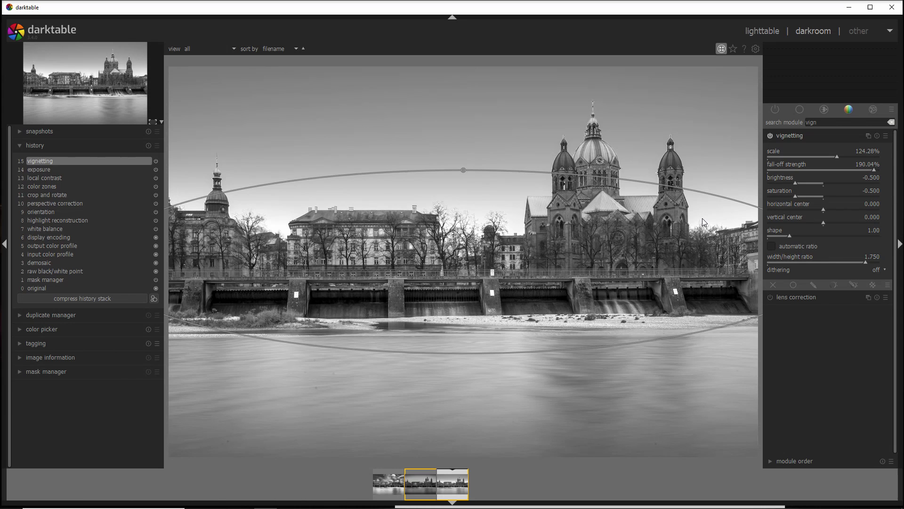
pyautogui.click(42, 197)
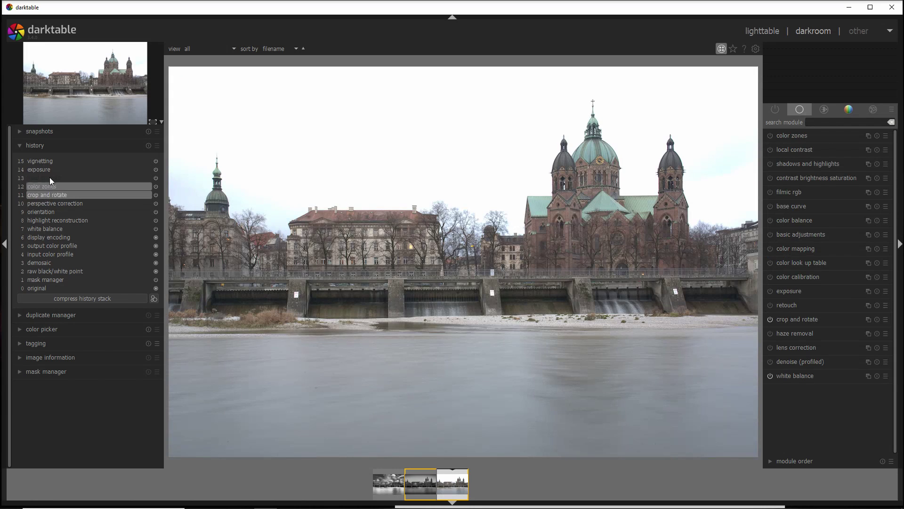
pyautogui.click(55, 161)
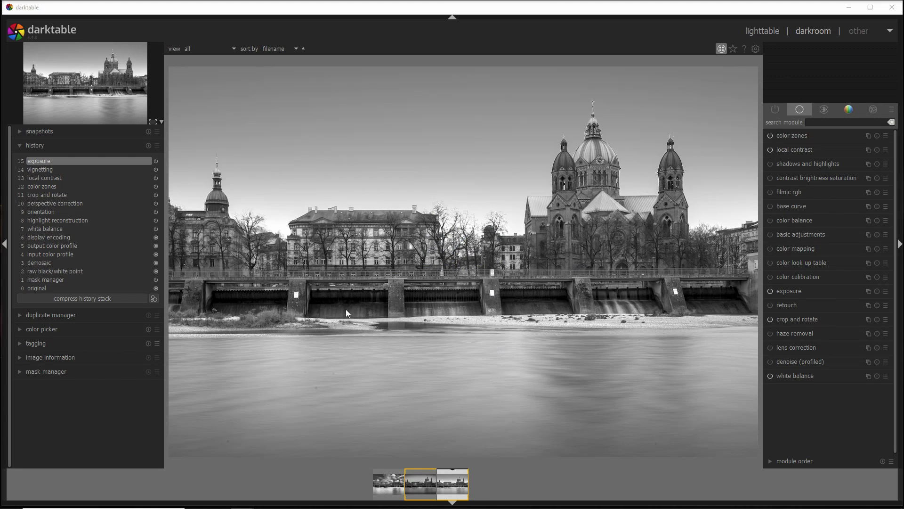
# Create a second exposure instance and drag its exposure down to -0.84 EV.
pyautogui.click(869, 293)
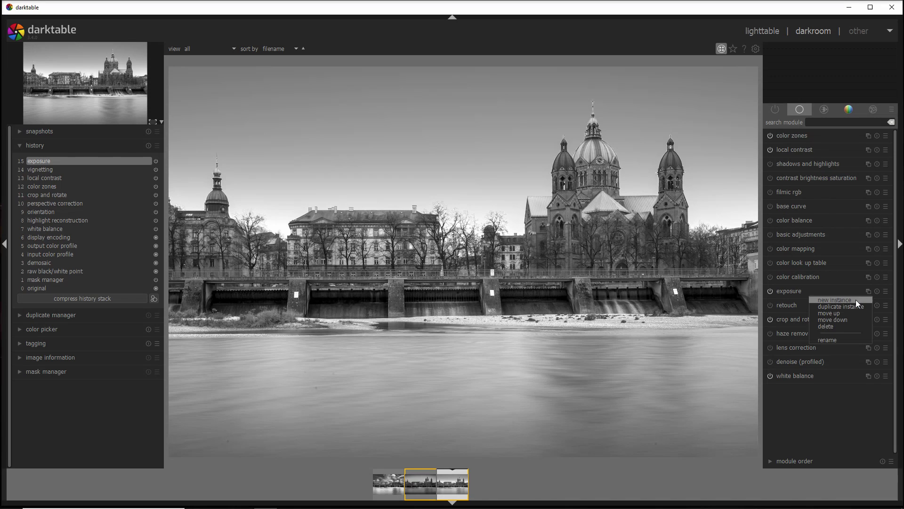
pyautogui.press('Escape')
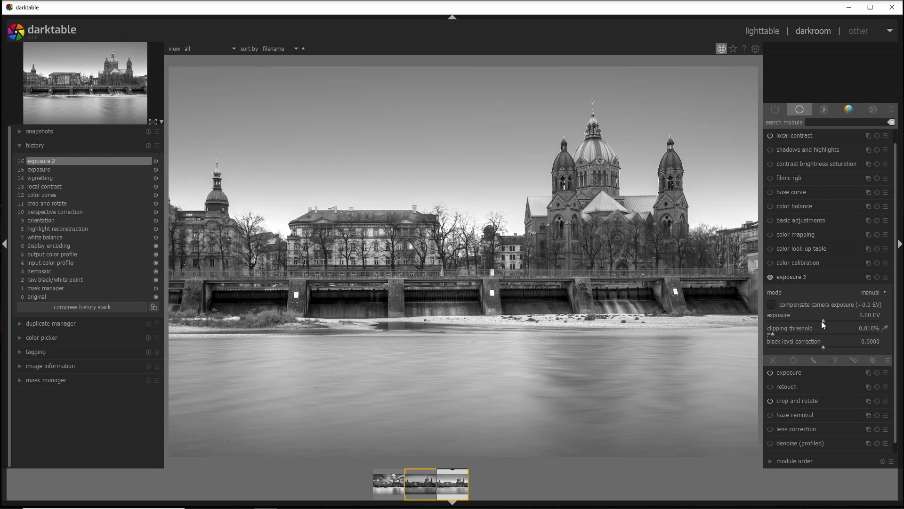
pyautogui.moveTo(822, 323); pyautogui.dragTo(808, 320)
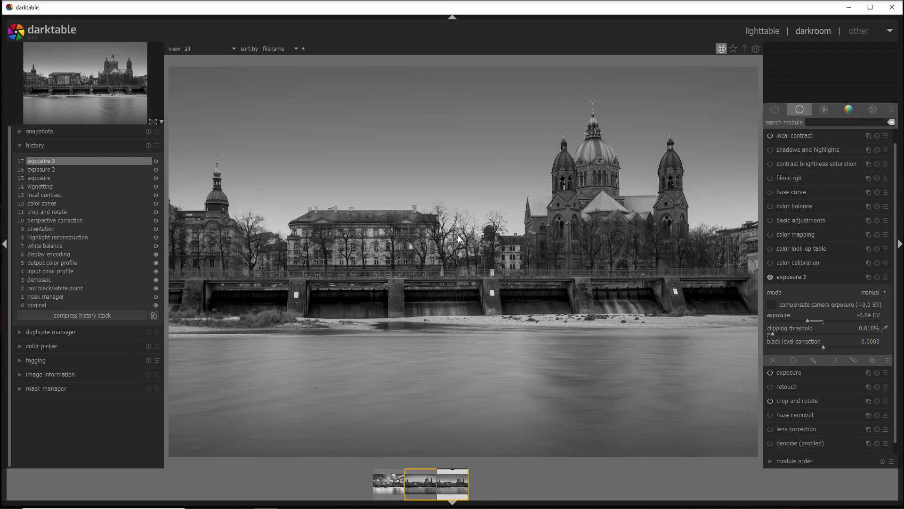
# Apply basic adjustments' Dodge Brush B&W preset and select the drawn-mask circle shape tool.
pyautogui.click(805, 222)
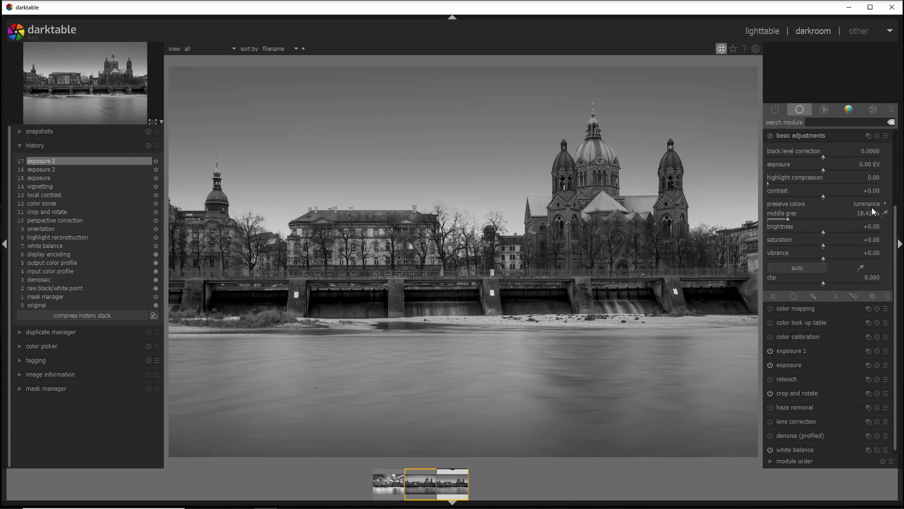
pyautogui.click(886, 136)
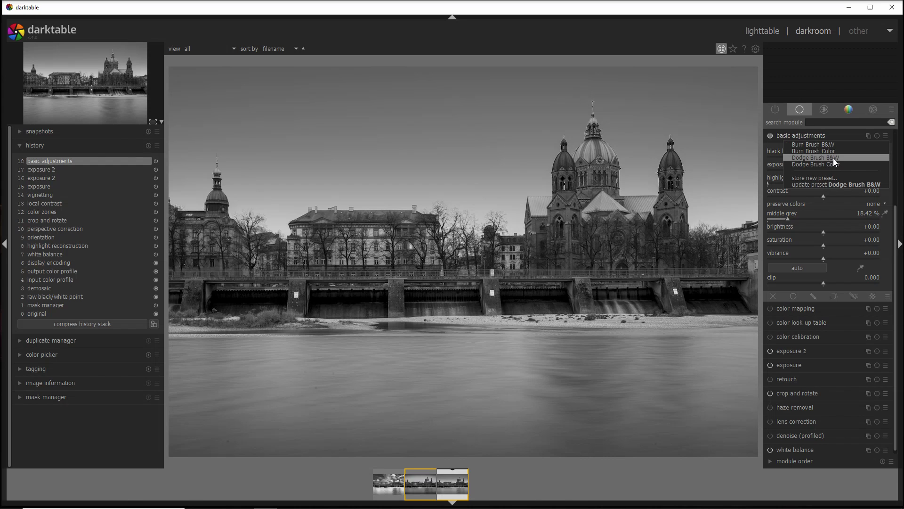
pyautogui.click(834, 157)
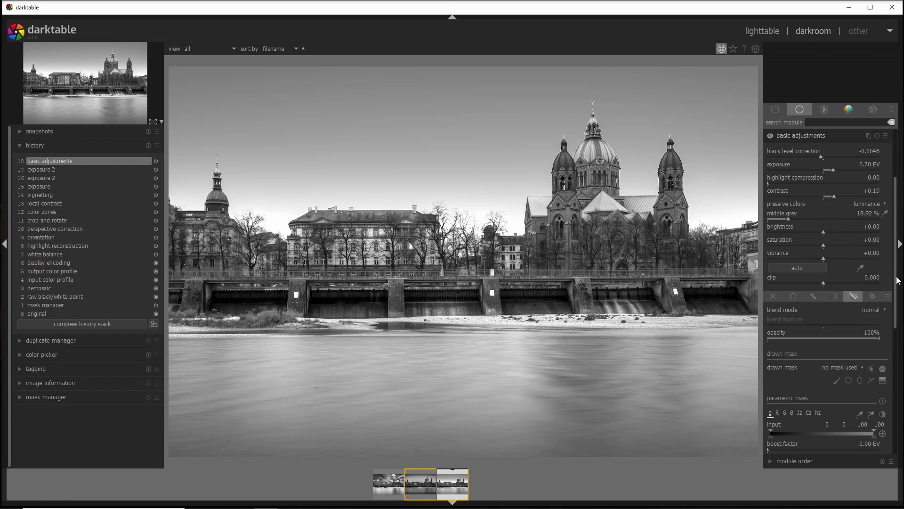
pyautogui.scroll(-5, 898, 297)
pyautogui.scroll(-4, 898, 306)
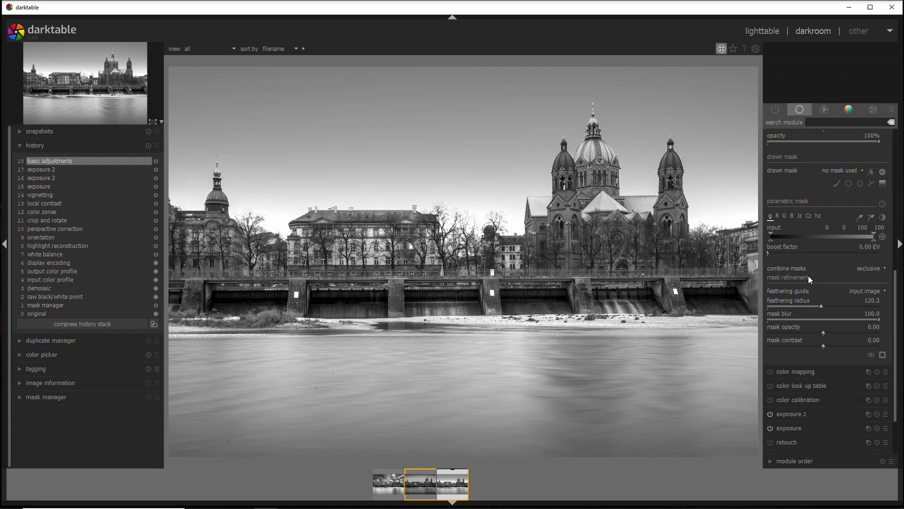
pyautogui.keyDown('ctrl'); pyautogui.click(850, 187); pyautogui.keyUp('ctrl')
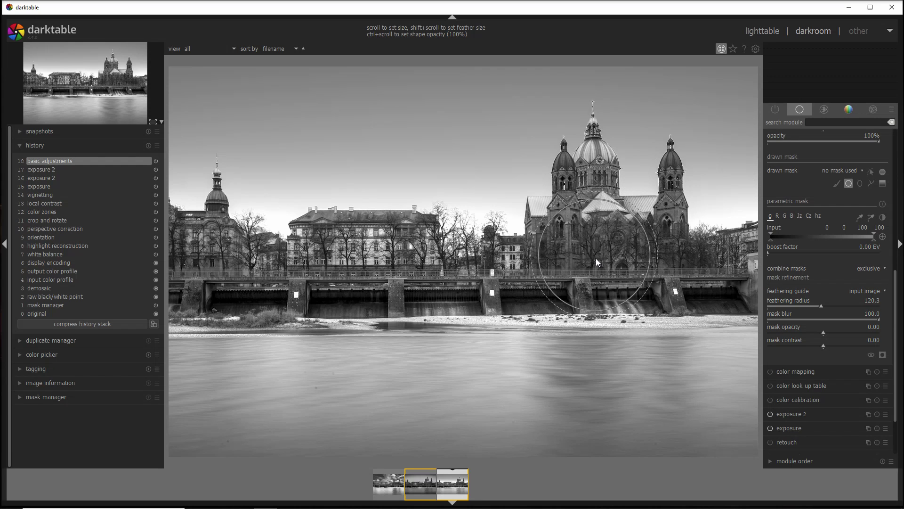
# Place dodge circles over the church, neighbouring buildings, the weir piers and the shoreline below.
pyautogui.moveTo(595, 258); pyautogui.dragTo(589, 187)
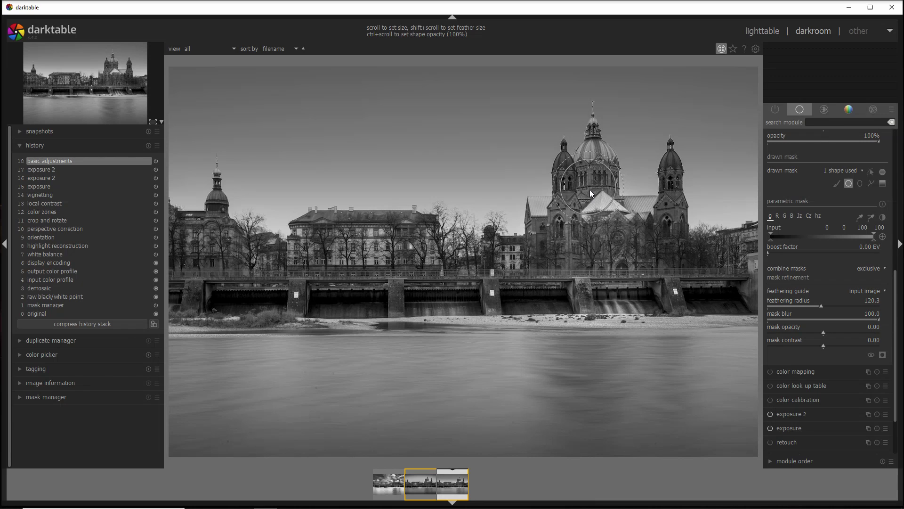
pyautogui.click(590, 189)
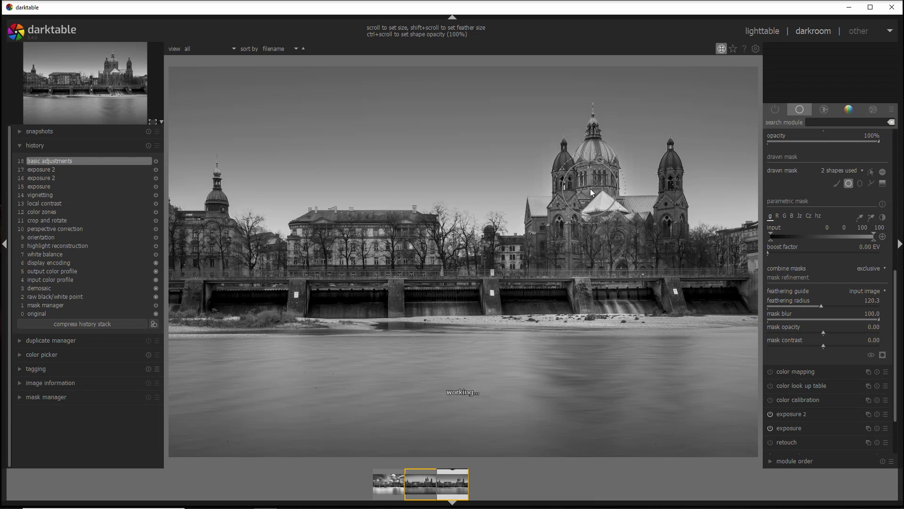
pyautogui.click(544, 265)
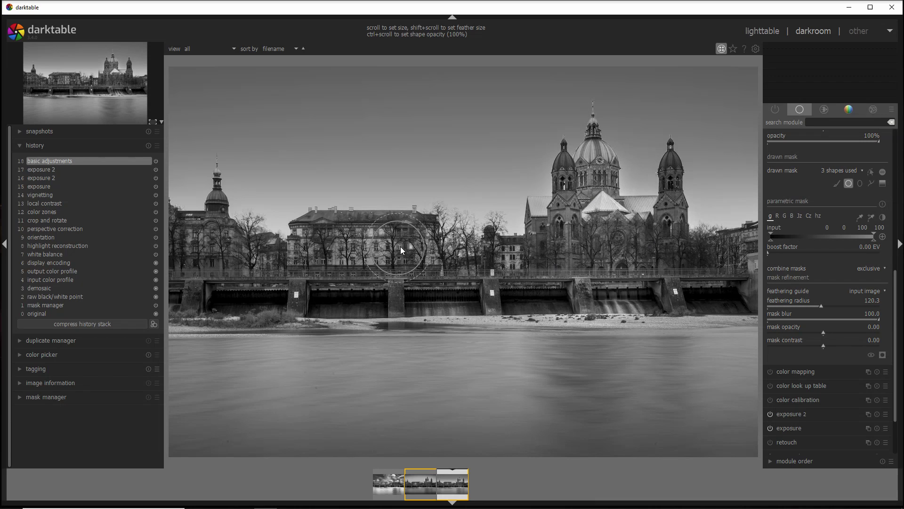
pyautogui.click(341, 247)
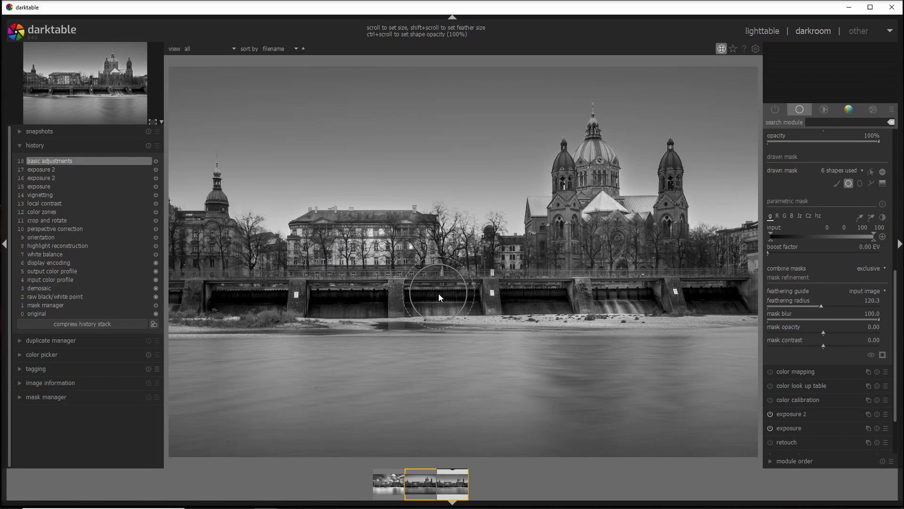
pyautogui.click(420, 310)
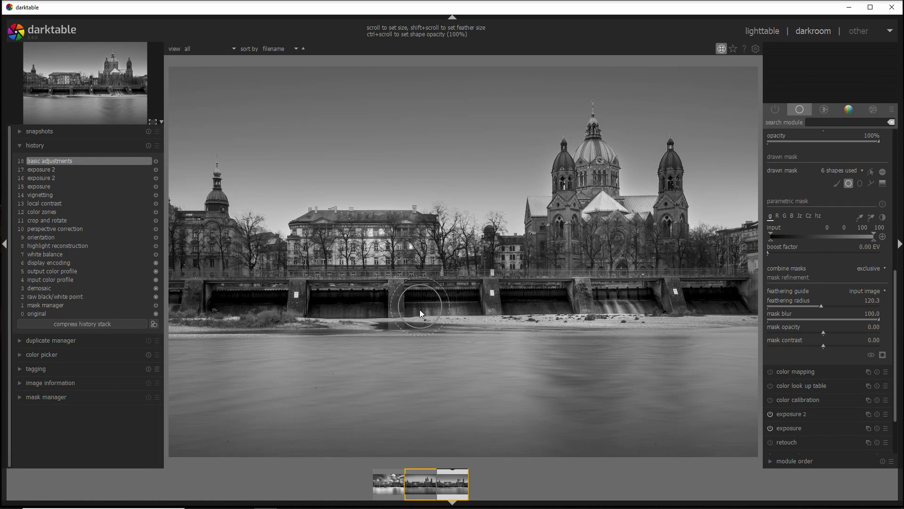
pyautogui.click(457, 308)
pyautogui.click(440, 325)
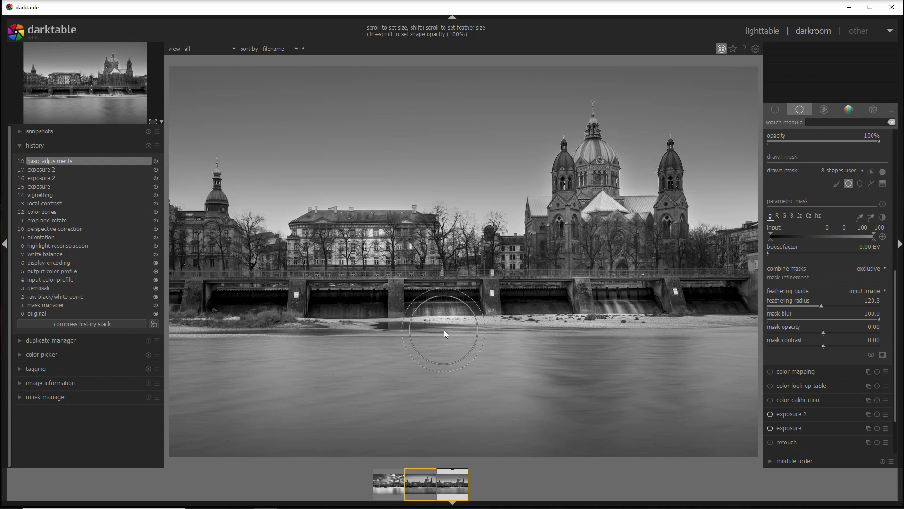
pyautogui.click(440, 331)
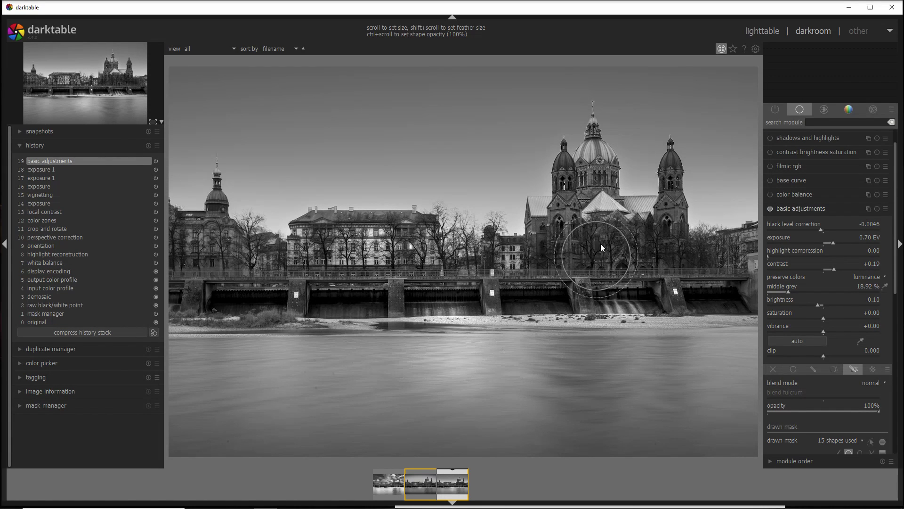
# Create a new basic adjustments instance carrying the Dodge Brush B&W preset.
pyautogui.click(868, 208)
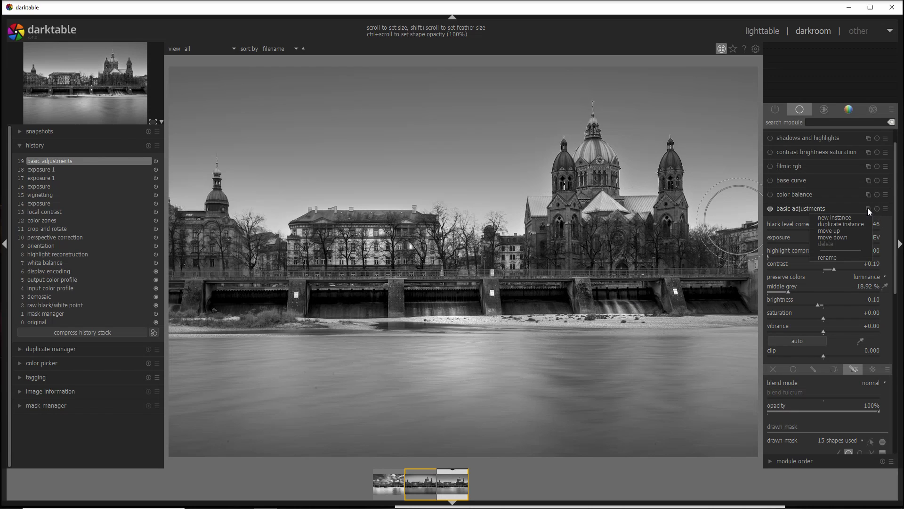
pyautogui.click(856, 216)
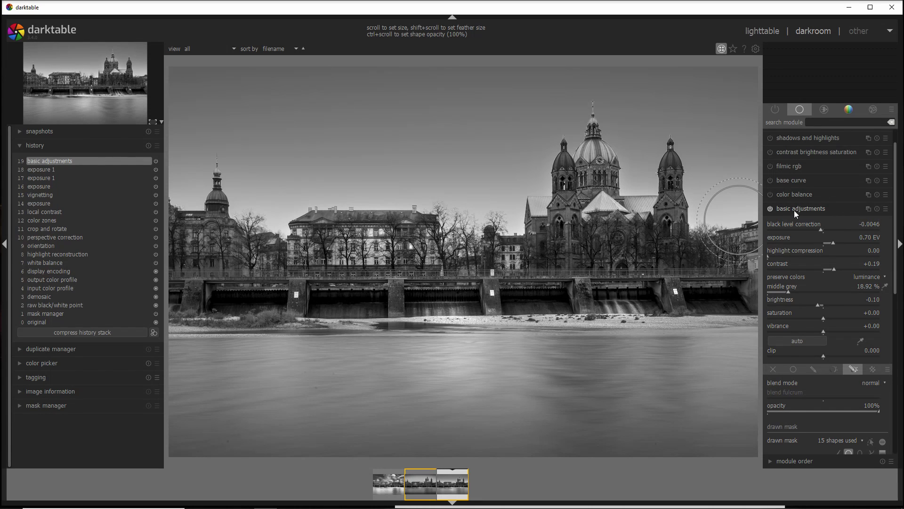
pyautogui.scroll(4, 896, 260)
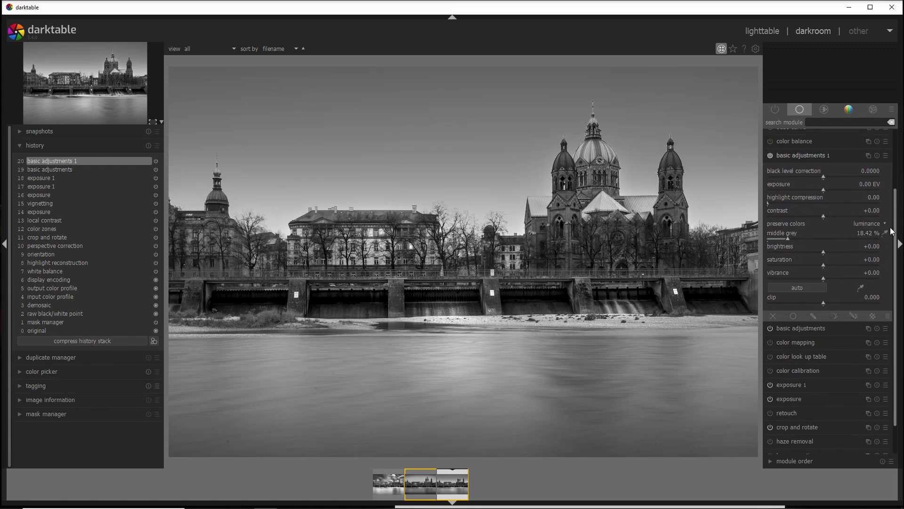
pyautogui.click(886, 208)
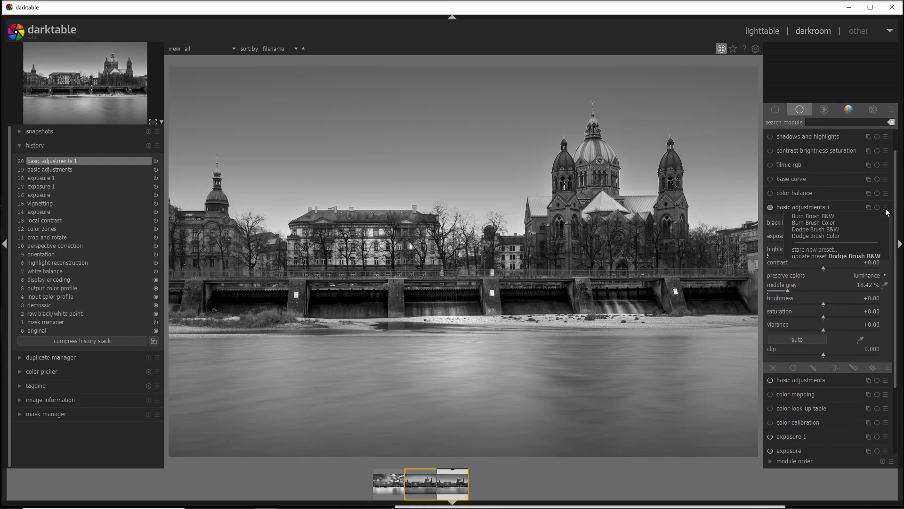
pyautogui.click(836, 230)
# Draw four dodge circles across the church and right-hand buildings, raising exposure to 1.05 EV.
pyautogui.scroll(-3, 897, 307)
pyautogui.scroll(-4, 898, 306)
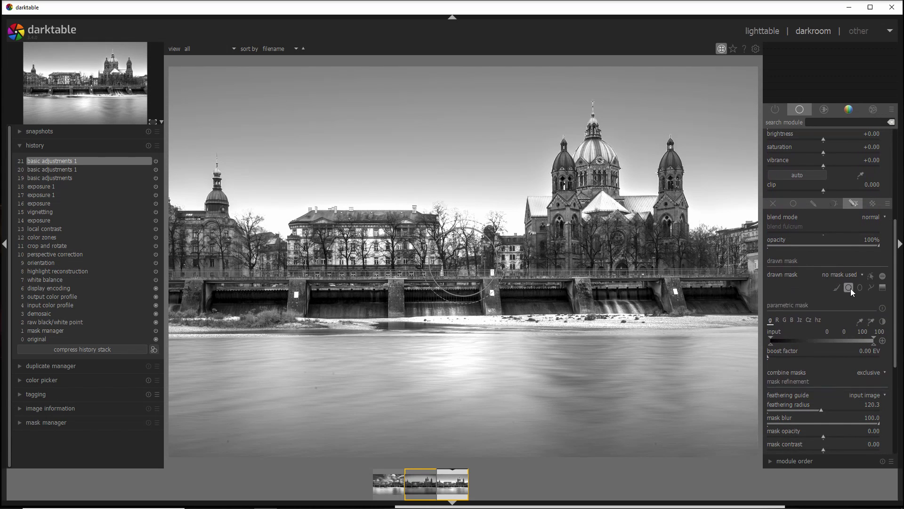
pyautogui.click(850, 288)
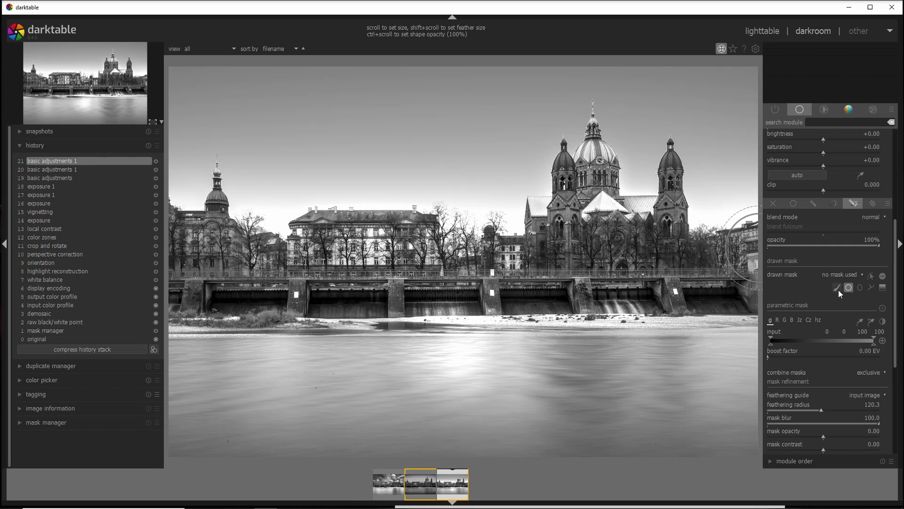
pyautogui.click(584, 244)
pyautogui.click(631, 243)
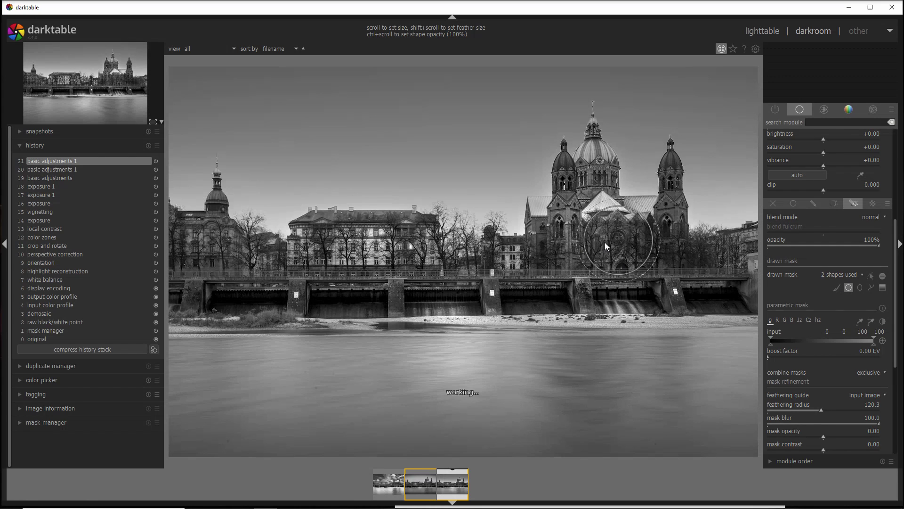
pyautogui.click(566, 245)
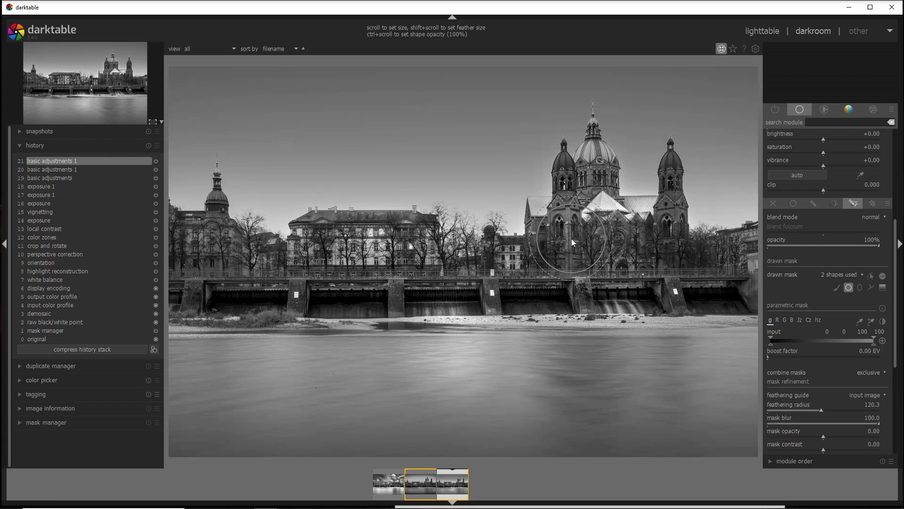
pyautogui.click(644, 243)
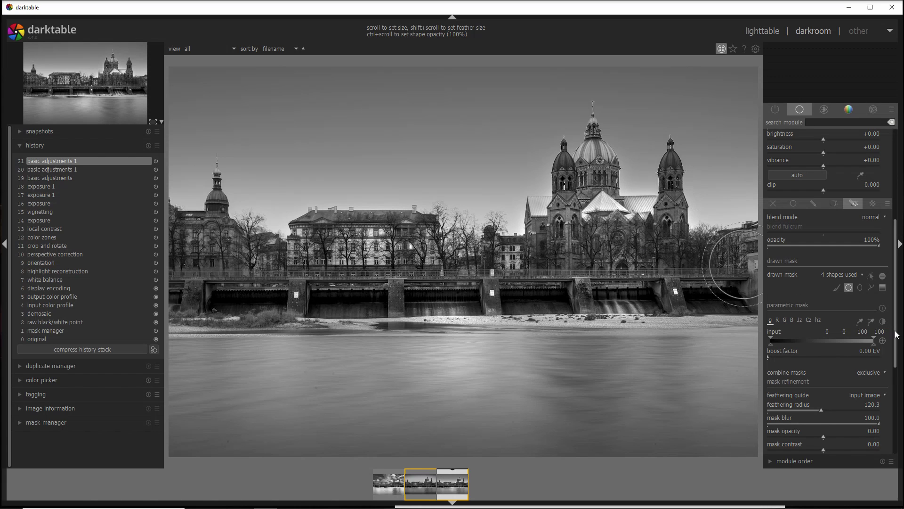
pyautogui.scroll(1, 896, 325)
pyautogui.scroll(4, 896, 324)
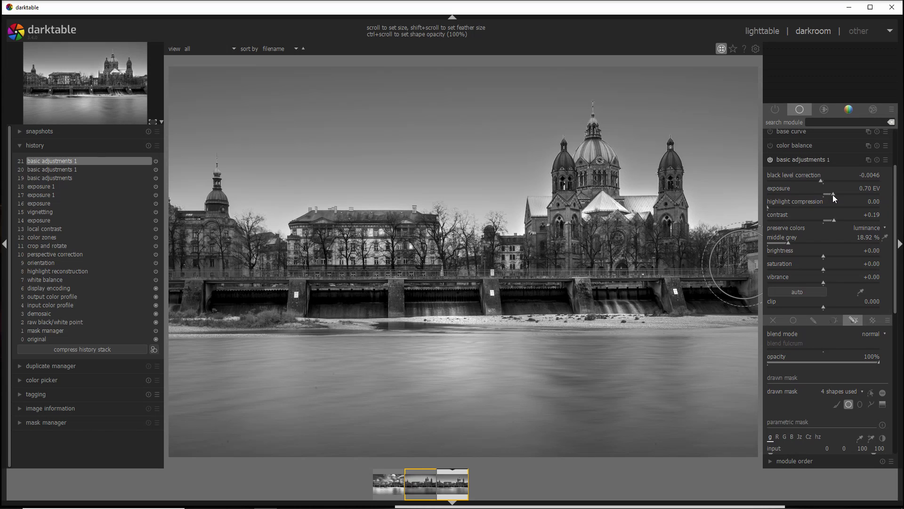
pyautogui.moveTo(832, 194); pyautogui.dragTo(838, 194)
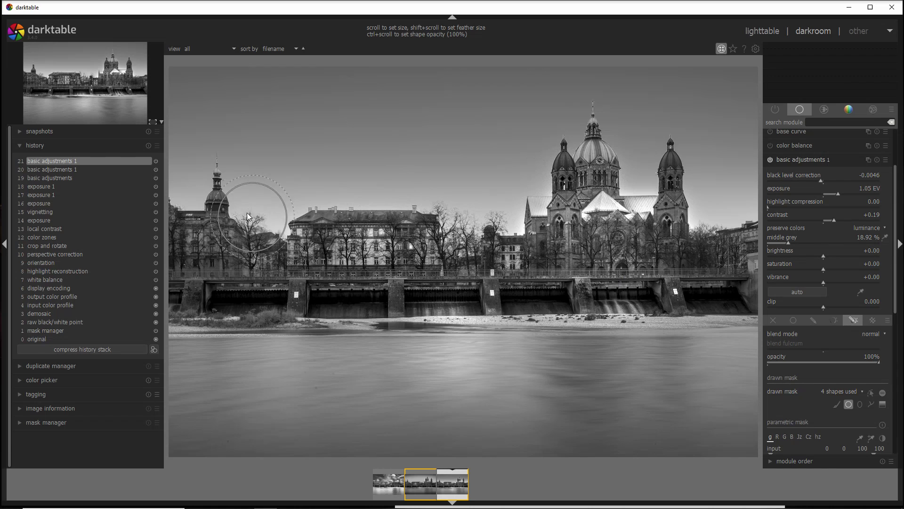
# End circle masking, compare history steps 18 and 21, then collapse basic adjustments 1.
pyautogui.rightClick(440, 338)
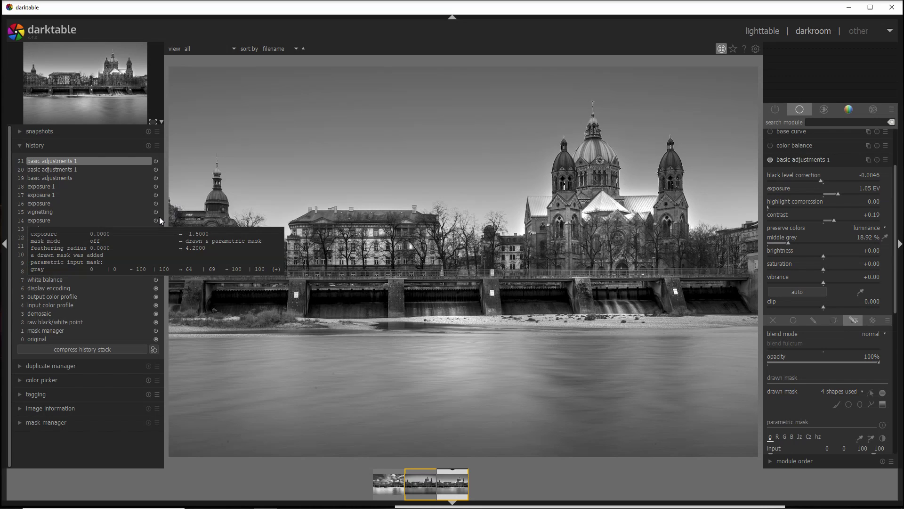
pyautogui.click(69, 187)
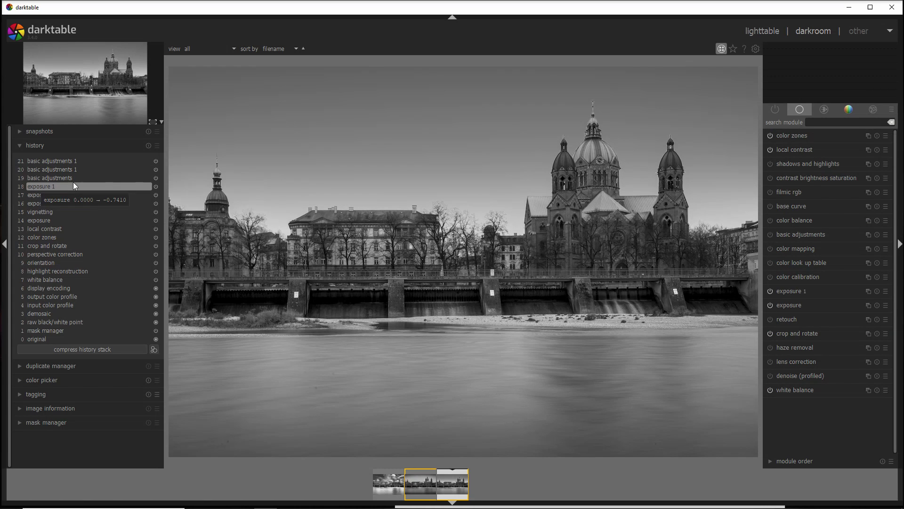
pyautogui.click(81, 162)
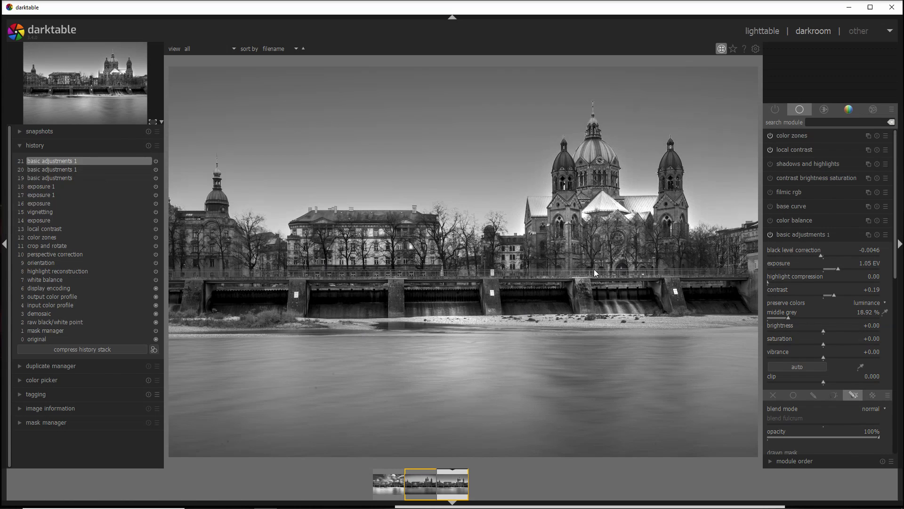
pyautogui.click(78, 188)
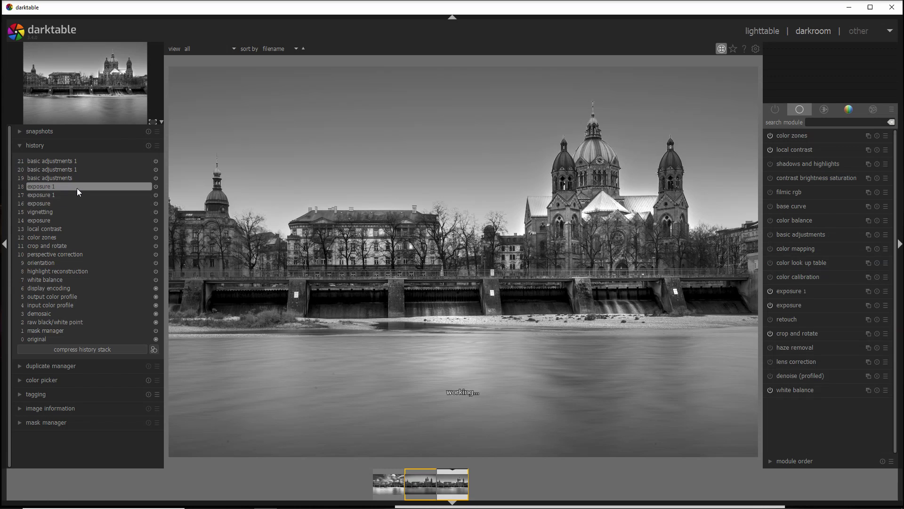
pyautogui.click(84, 161)
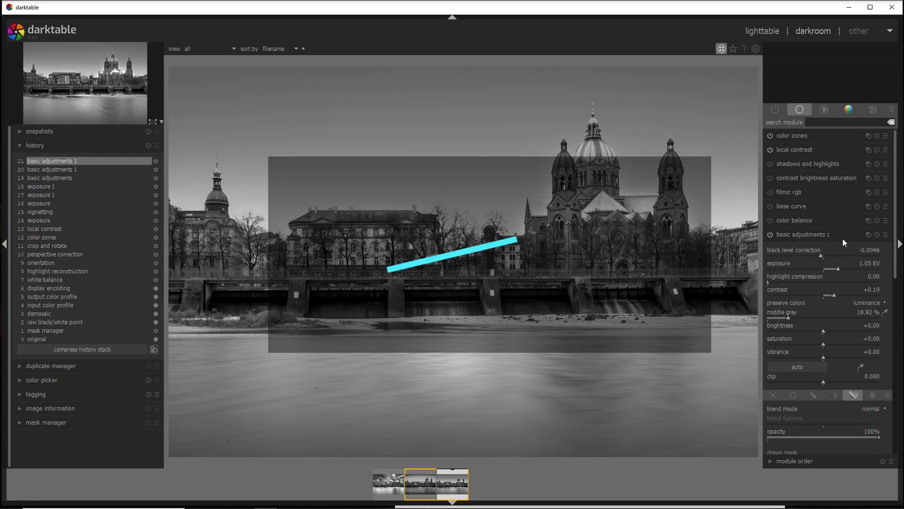
pyautogui.click(806, 232)
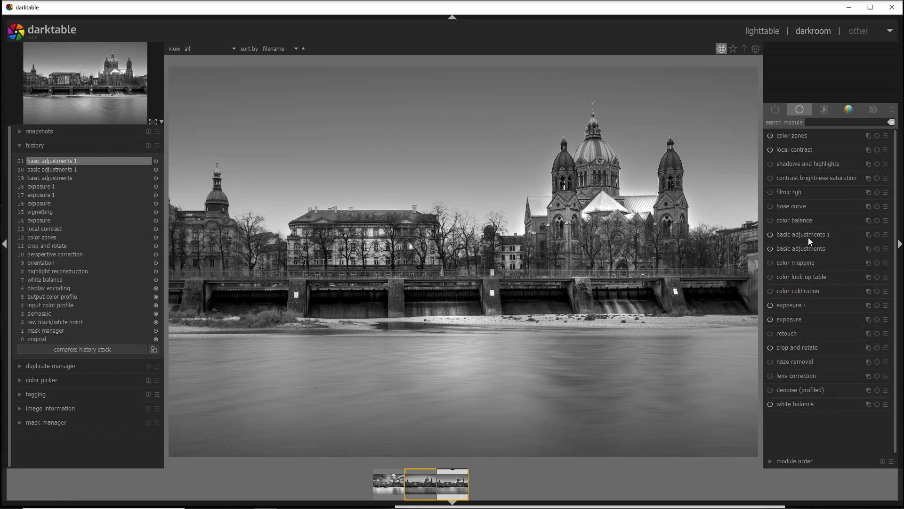
# Add an rgb curve that lifts the black point slightly and pulls the white point in.
pyautogui.click(827, 121)
pyautogui.write('rgb')
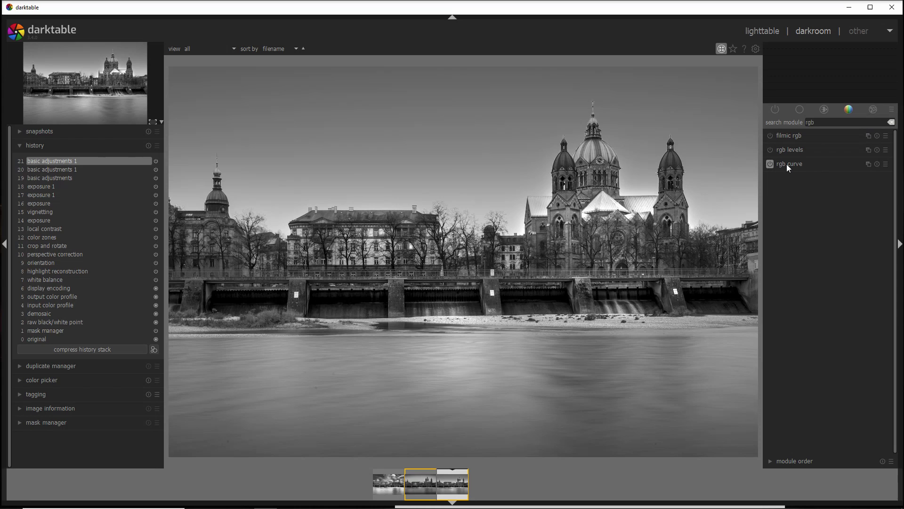
pyautogui.click(789, 163)
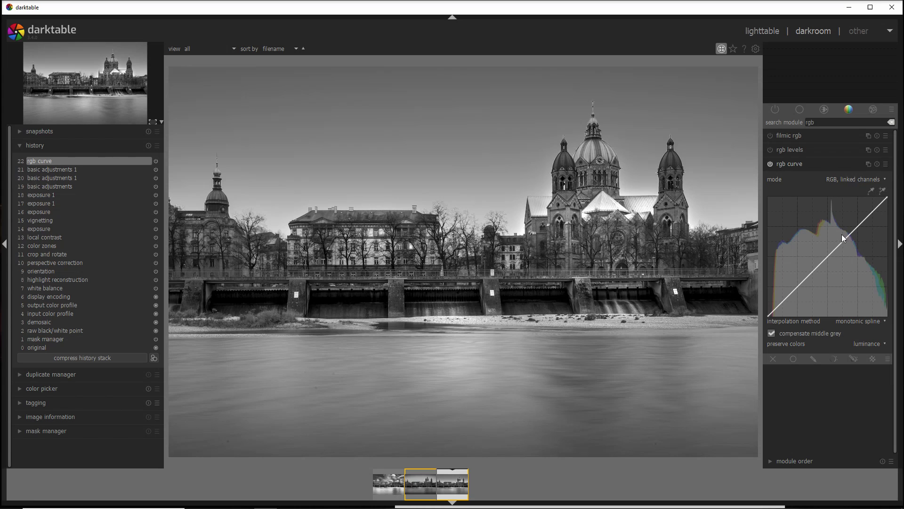
pyautogui.moveTo(769, 317); pyautogui.dragTo(777, 322)
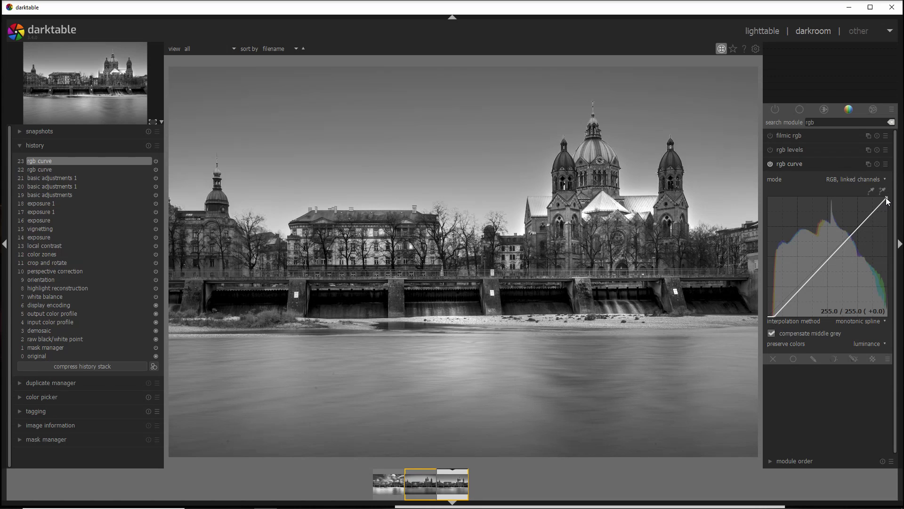
pyautogui.moveTo(888, 201); pyautogui.dragTo(881, 199)
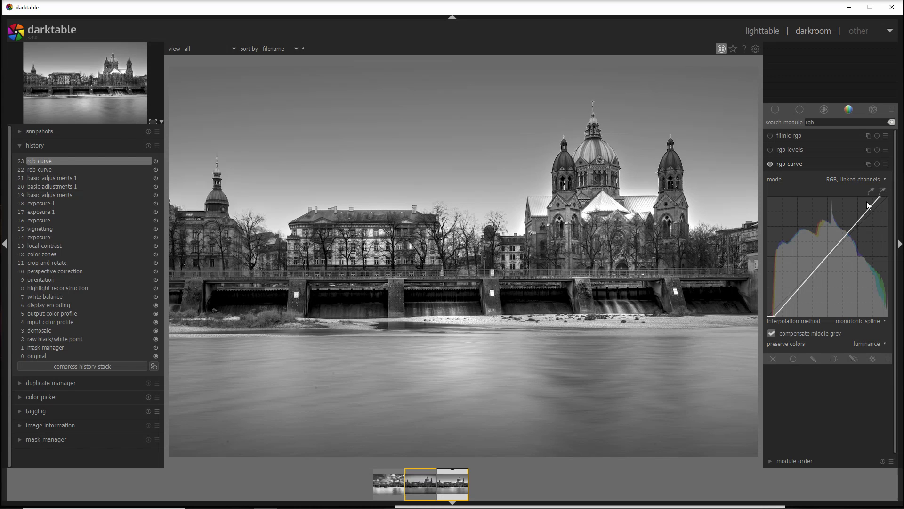
pyautogui.moveTo(881, 201)
pyautogui.mouseDown()
pyautogui.moveTo(837, 195)
pyautogui.moveTo(887, 197)
pyautogui.moveTo(879, 197)
pyautogui.mouseUp()
pyautogui.click(770, 164)
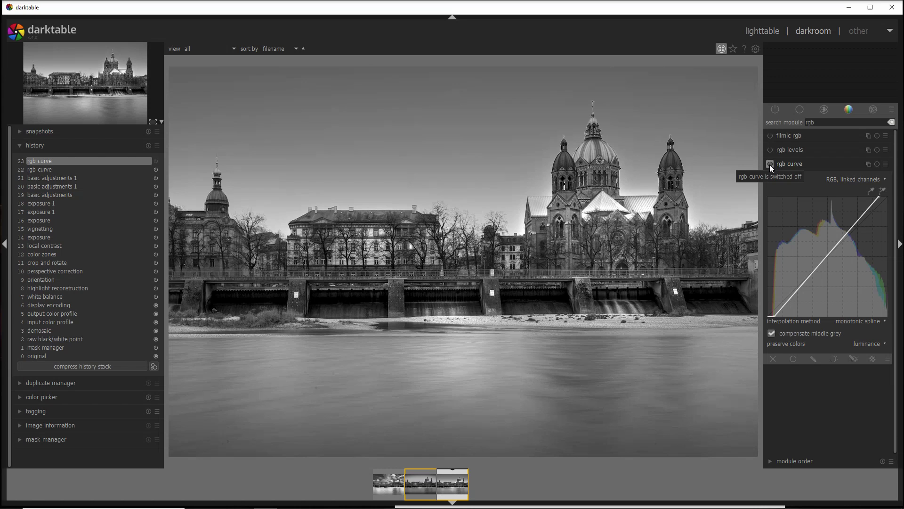
pyautogui.click(770, 164)
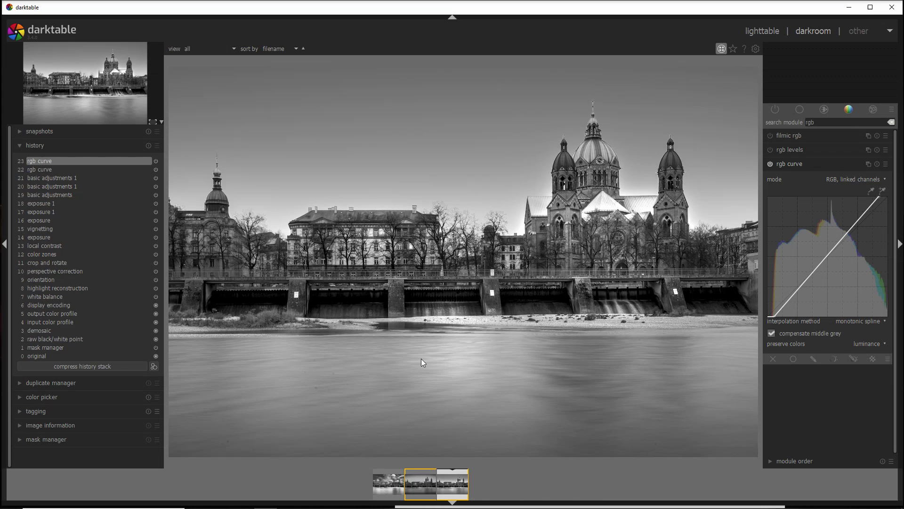
# Compress the history stack and preview the colour version at the crop and rotate step.
pyautogui.click(63, 366)
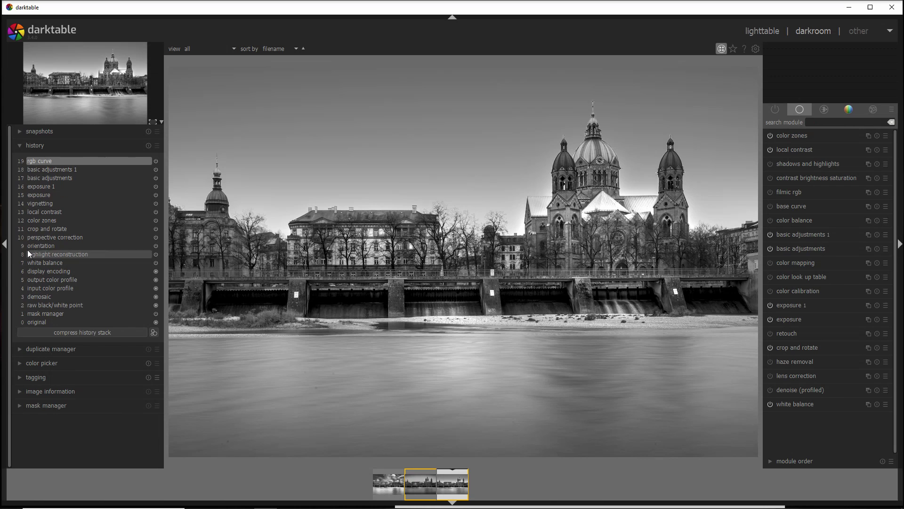
pyautogui.click(55, 229)
pyautogui.click(19, 132)
# Return to the latest rgb curve step and split-compare it against the 'crop and rotate (11)' snapshot.
pyautogui.click(18, 176)
pyautogui.click(33, 160)
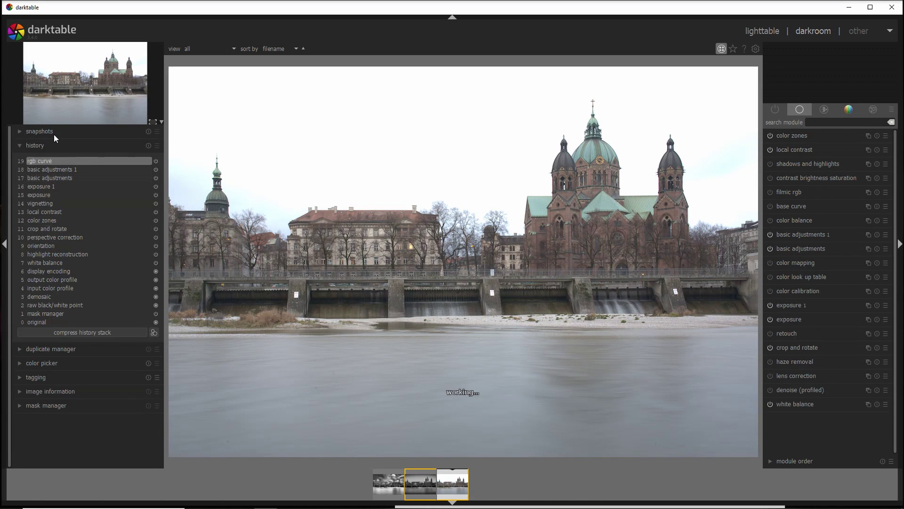
pyautogui.click(53, 133)
pyautogui.click(89, 149)
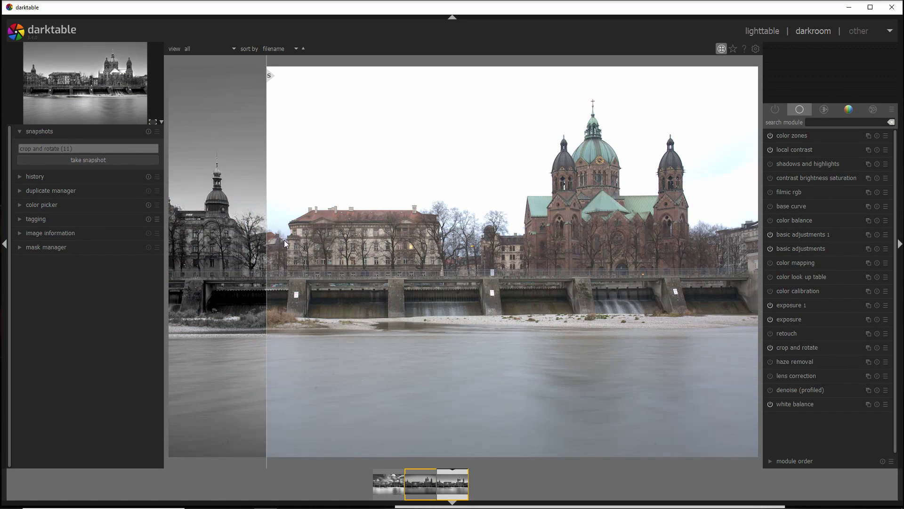